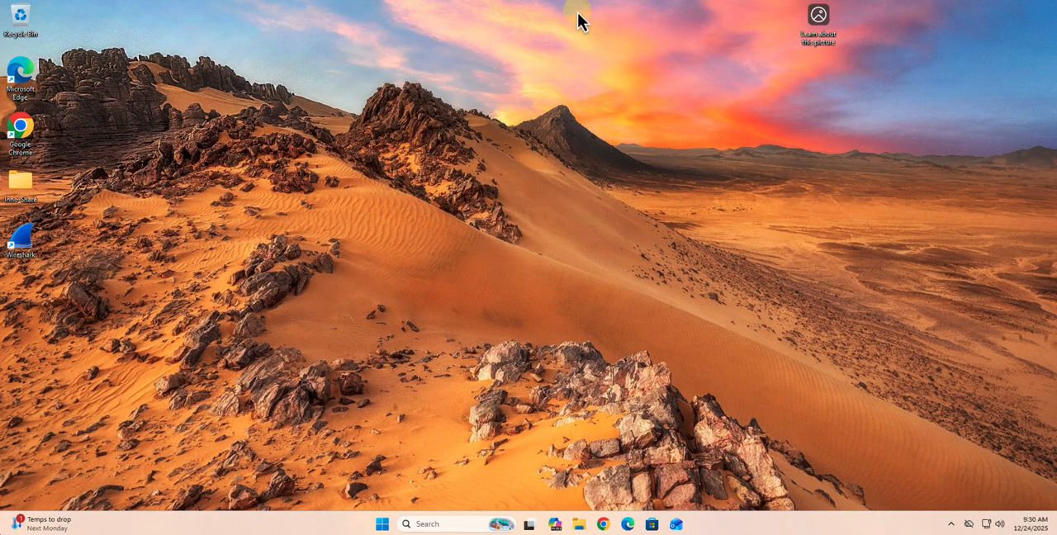
Switch to the Kali Linux machine and run "sudo apt update" in a terminal, entering the account password for sudo
click(618, 6)
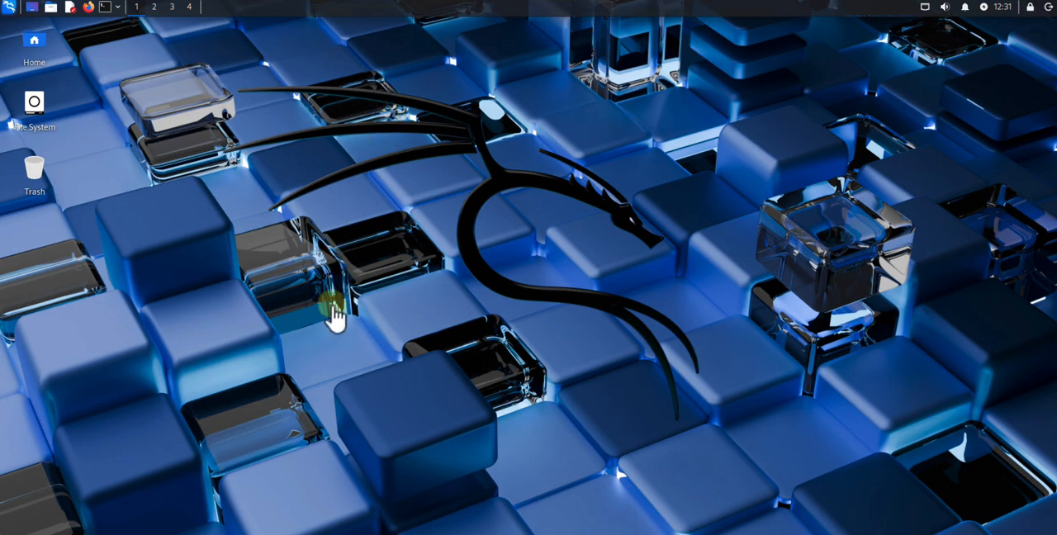
click(105, 8)
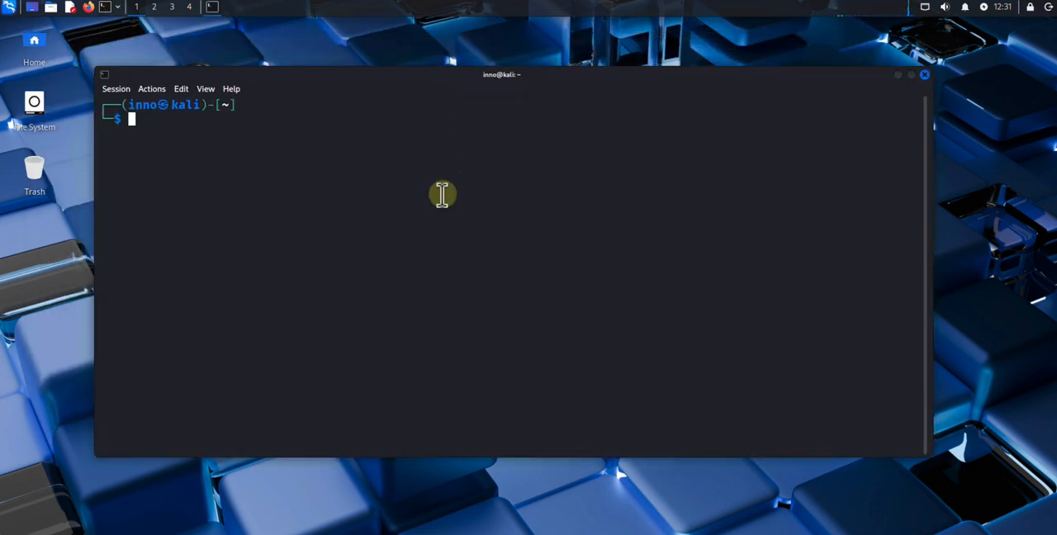
text(su)
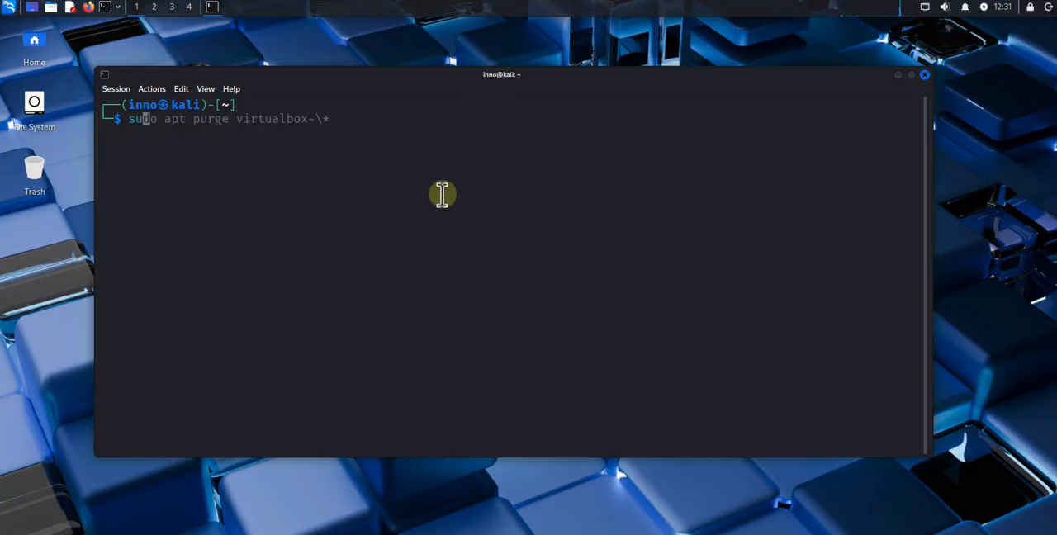
text(do apt)
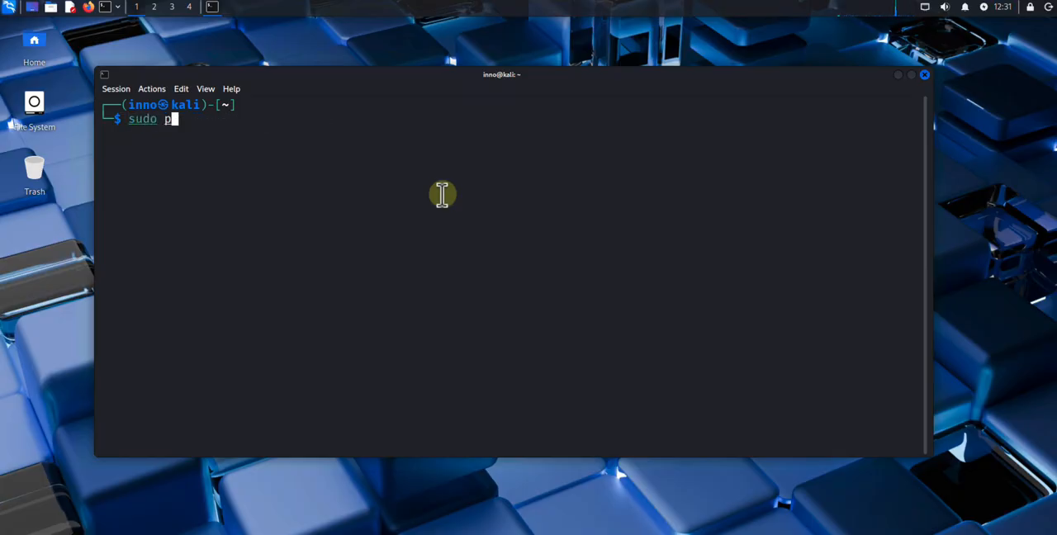
text( update)
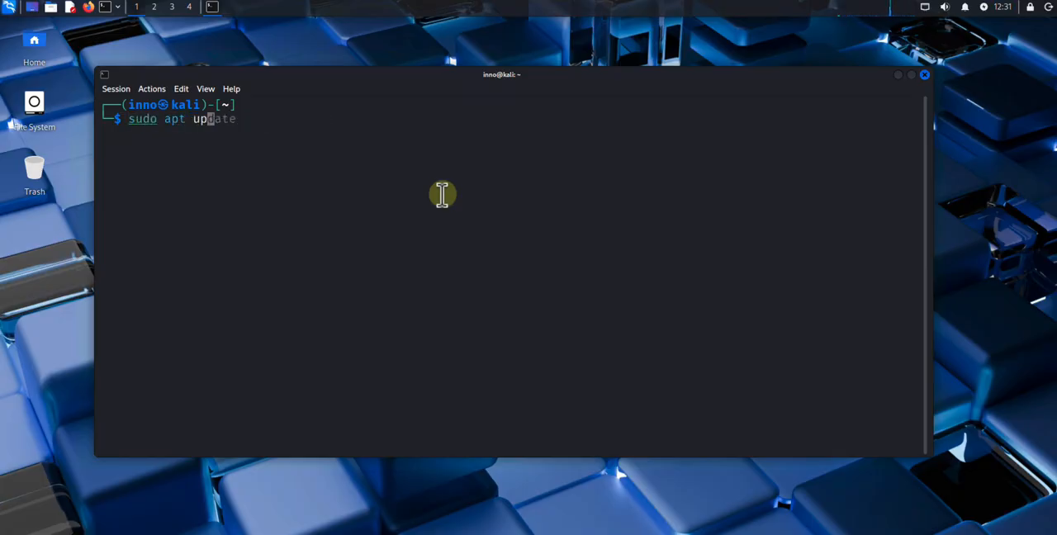
key(Return)
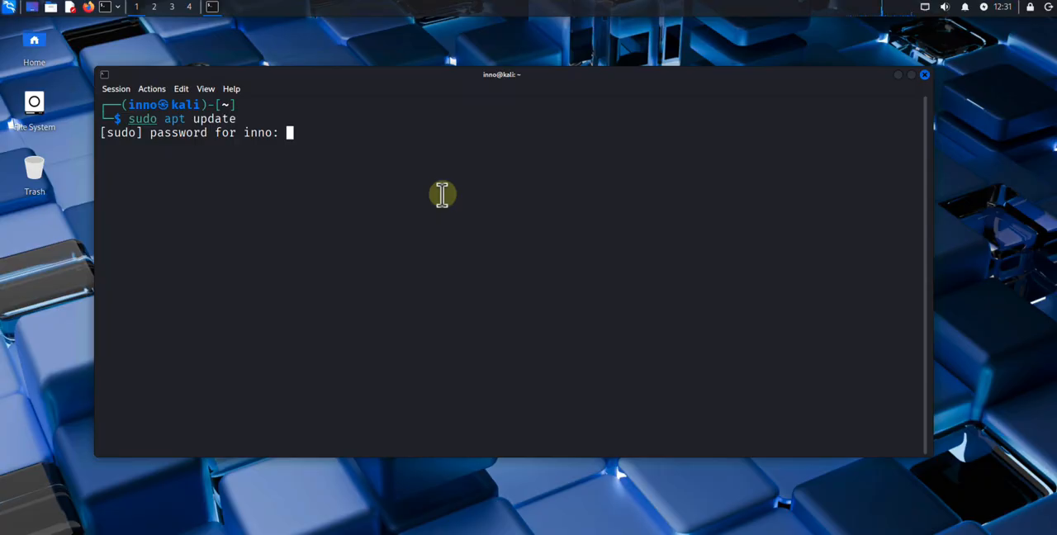
key(Return)
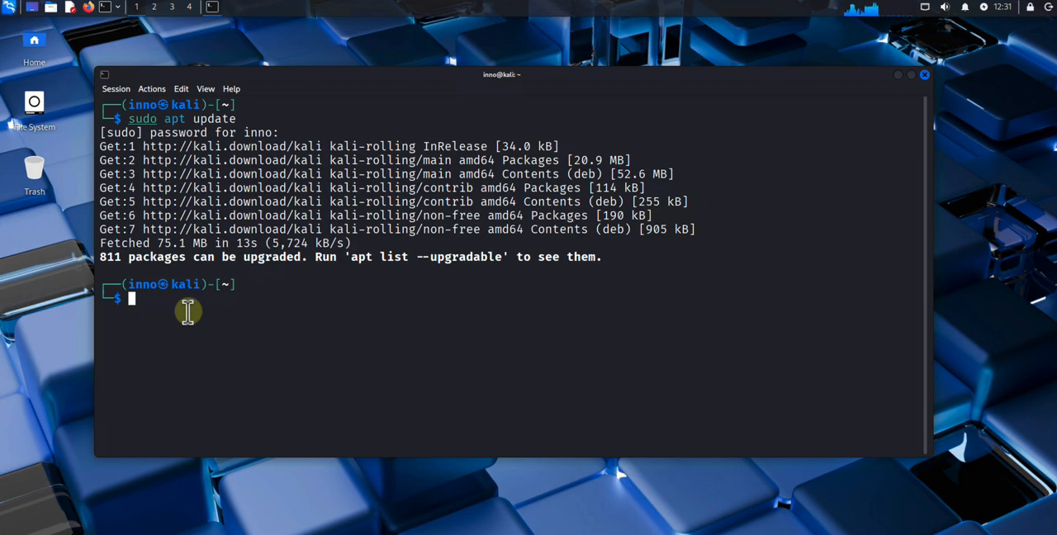
Install Remmina with "sudo apt install remmina" and confirm the package installation with y
text(sudo apt)
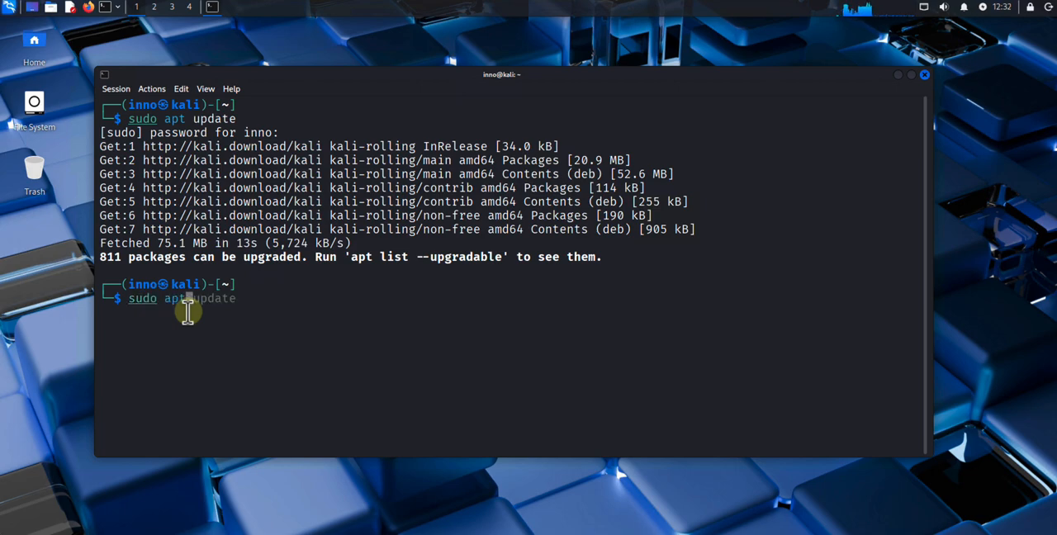
text( install re)
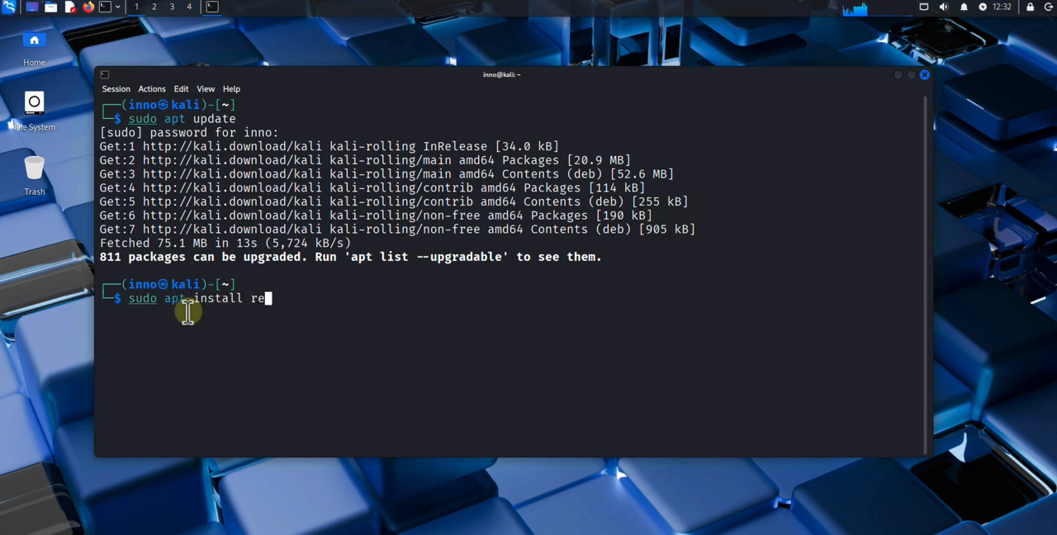
text(mmina)
key(Return)
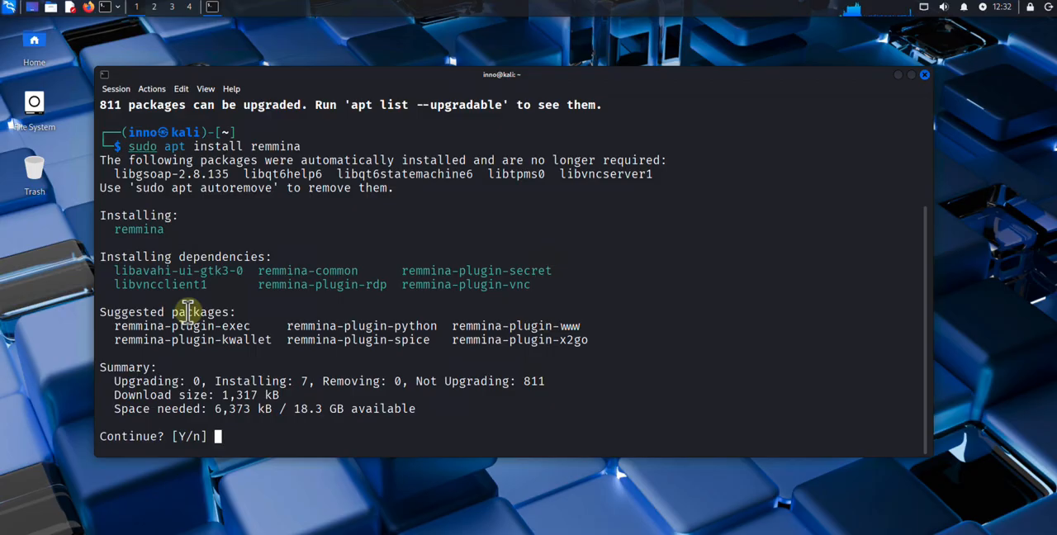
text(y)
key(Return)
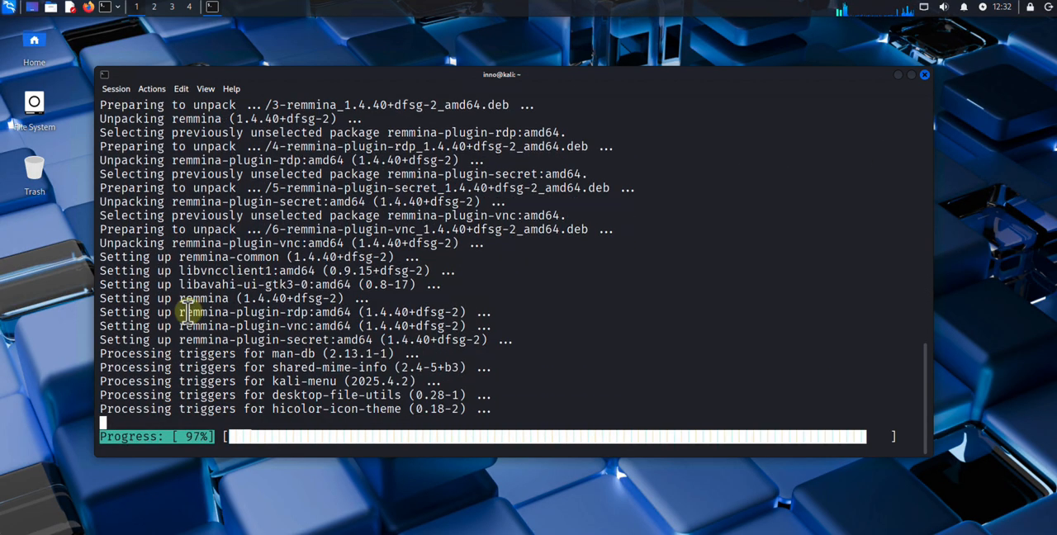
key(Return)
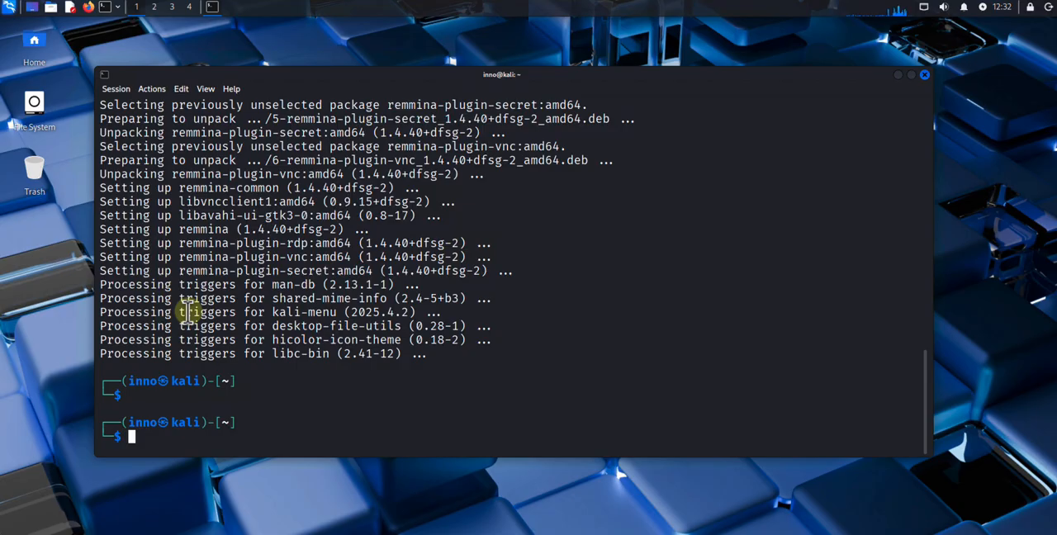
Check where the Remmina executable is located with "which remmina"
text(which remmin)
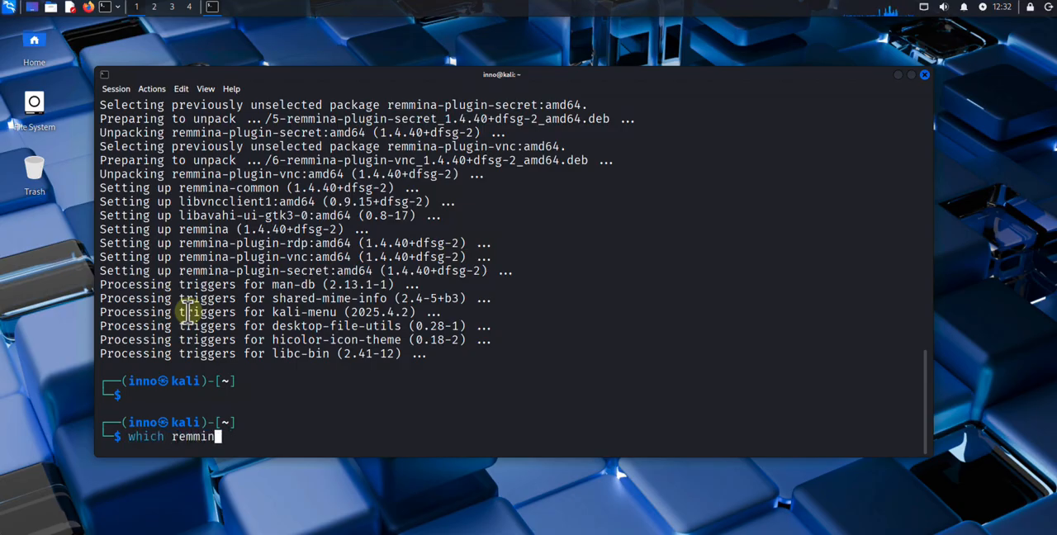
text(a)
key(Return)
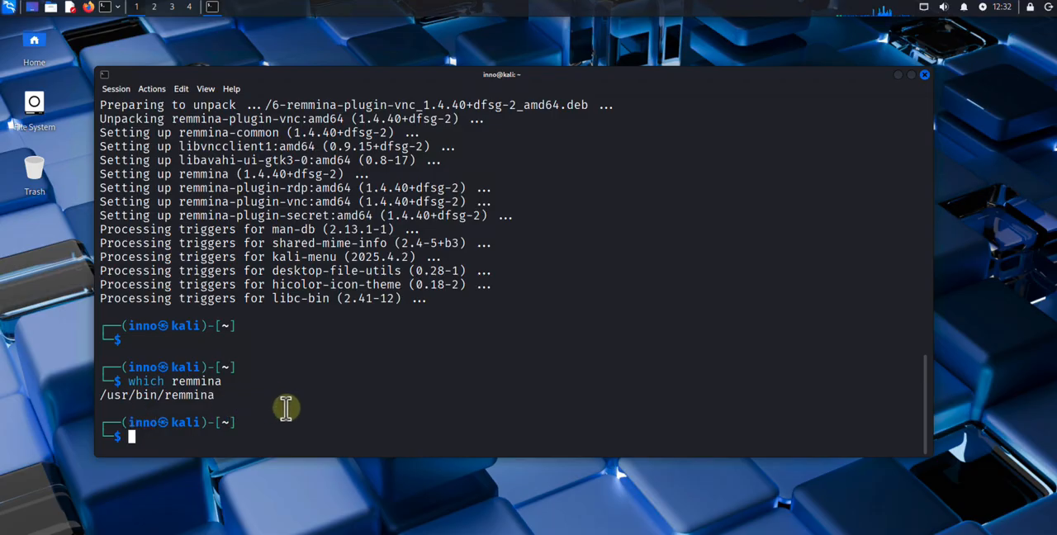
Launch Remmina from the terminal with the "remmina" command and close its window
text(re)
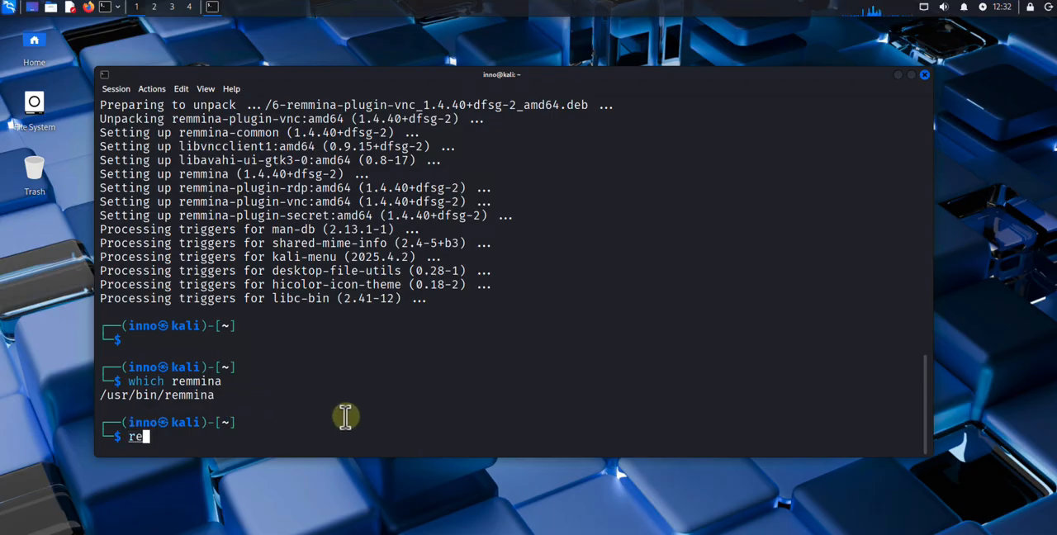
text(mmina)
key(Return)
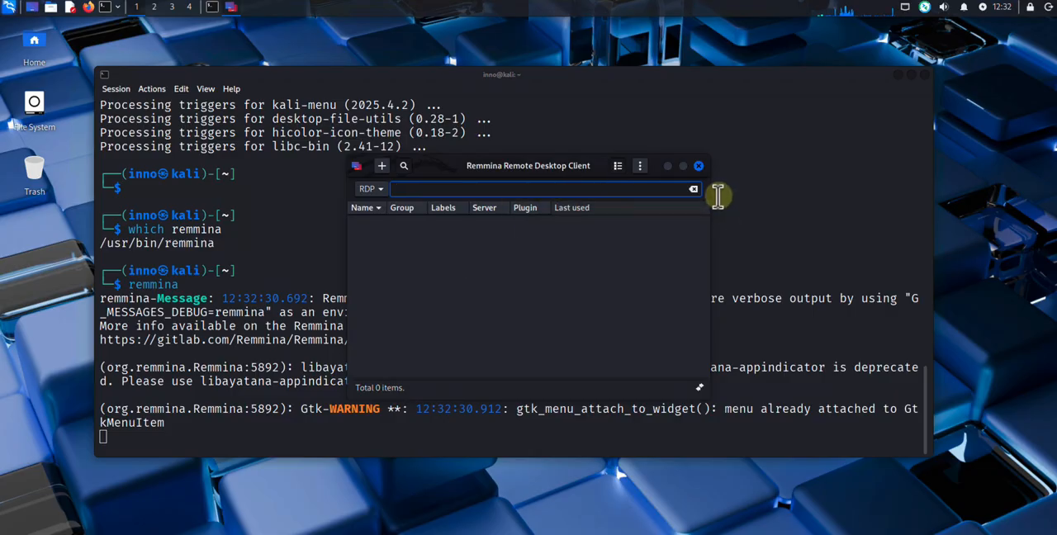
click(699, 166)
Find Remmina in the desktop's application launcher and start it from there
click(8, 6)
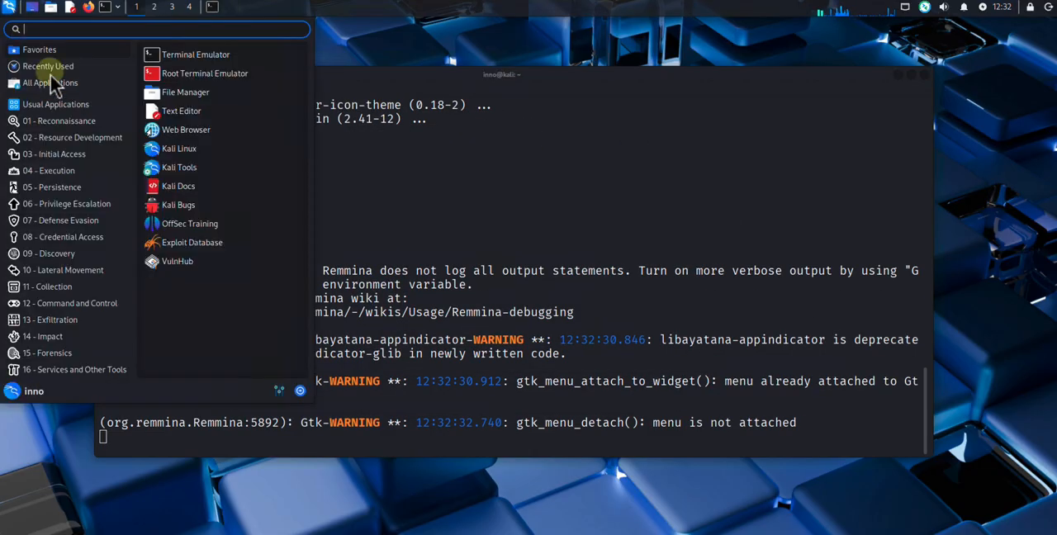
text(re)
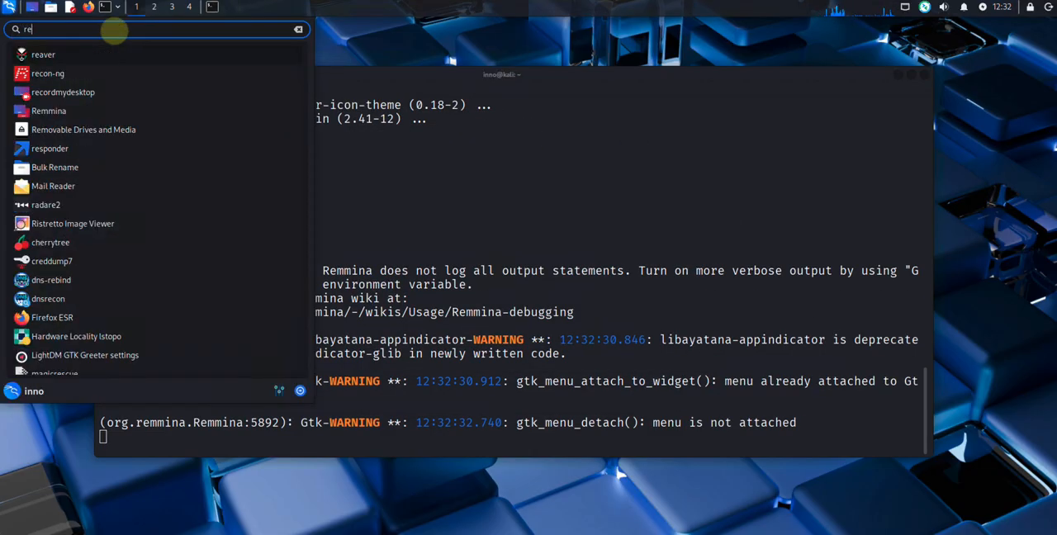
text(mmina)
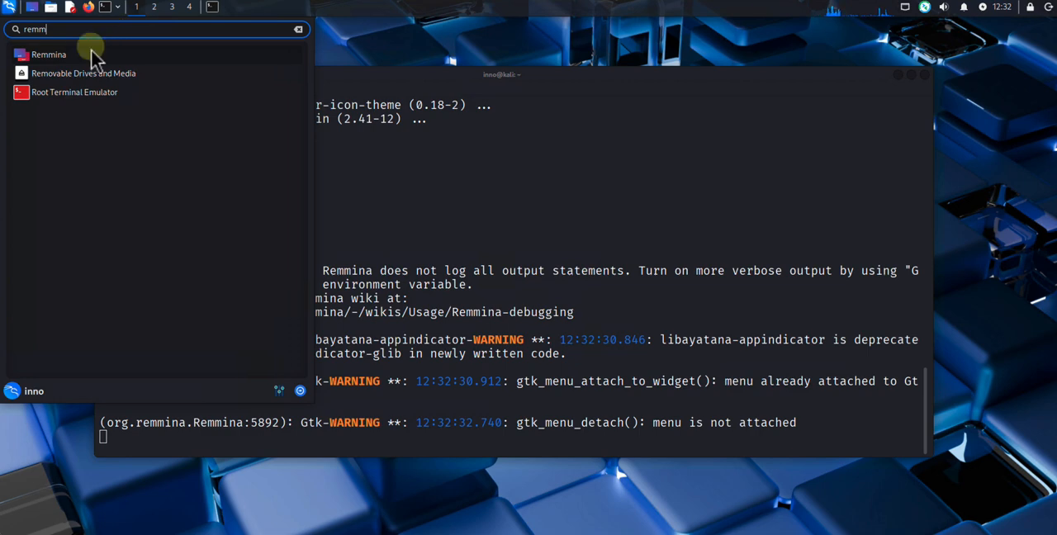
click(90, 52)
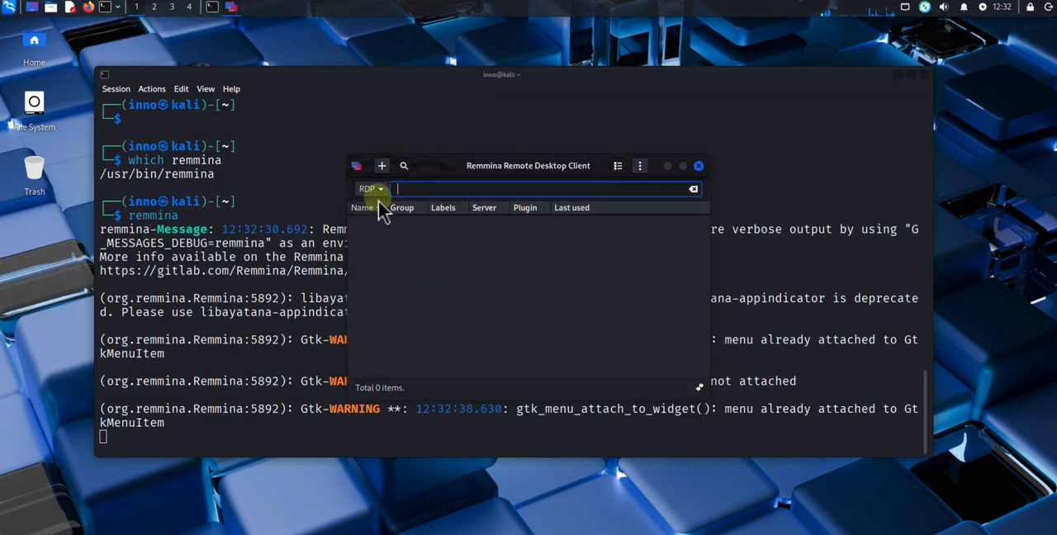
Open a new remote connection profile in Remmina, close it, and open it again
click(384, 168)
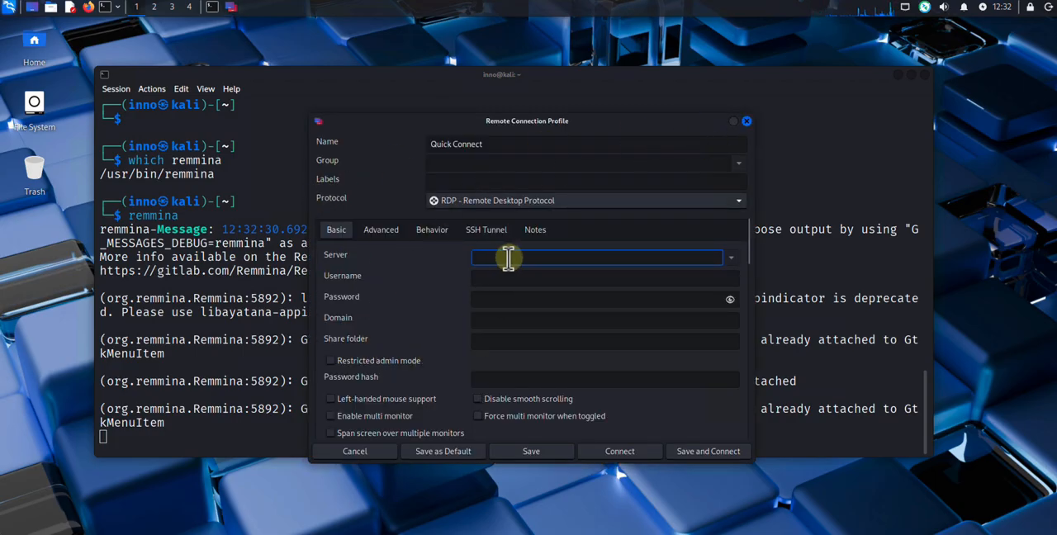
click(746, 123)
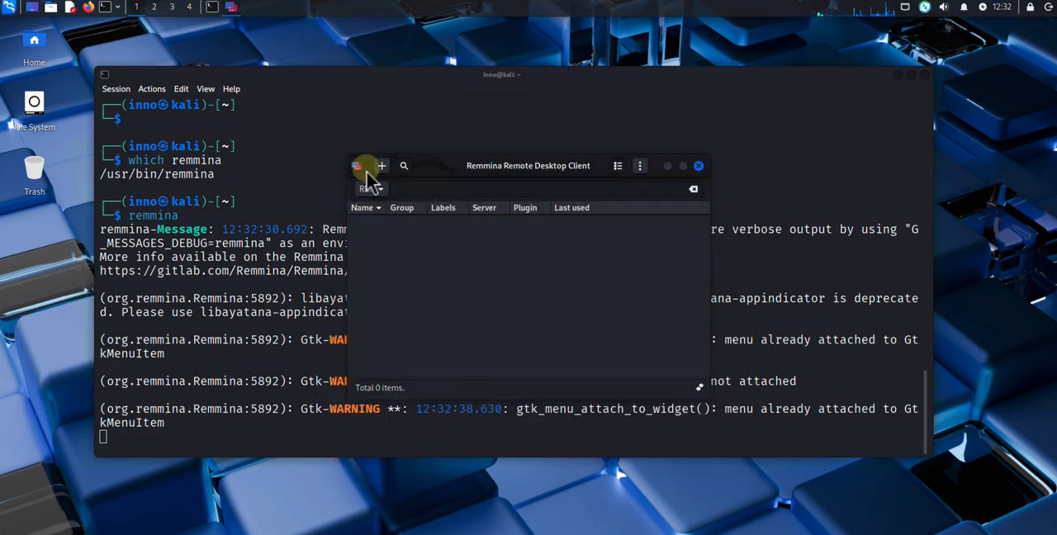
click(382, 168)
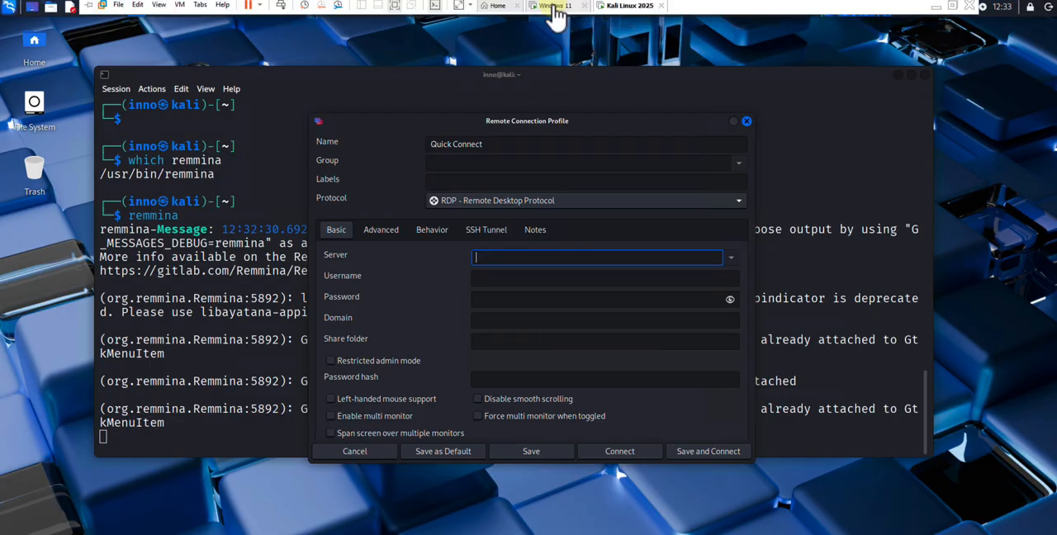
Switch to the Windows 11 virtual machine, open its Remote Desktop settings, and check which users are allowed remote access
click(557, 6)
click(1034, 356)
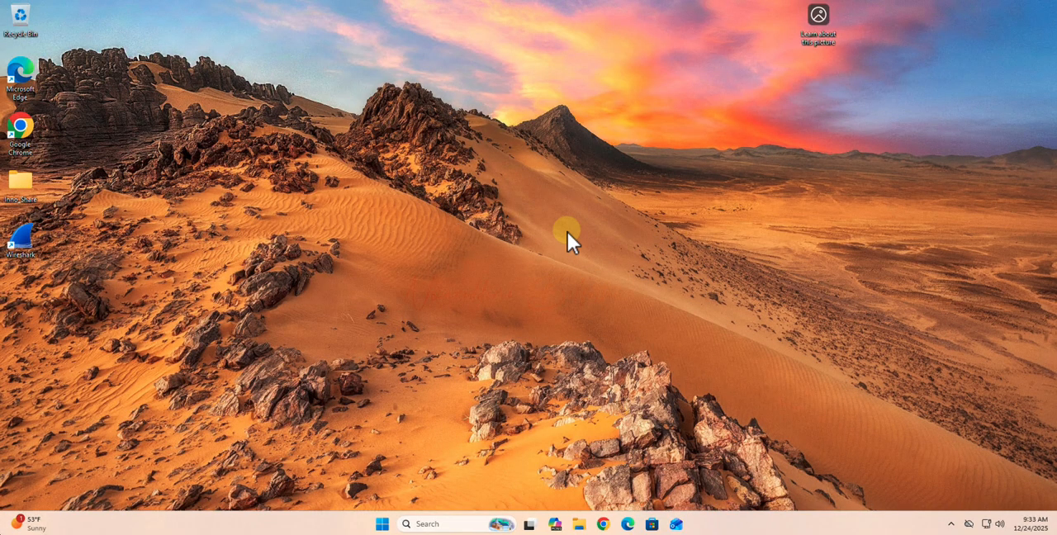
click(438, 523)
text(remote desktop C)
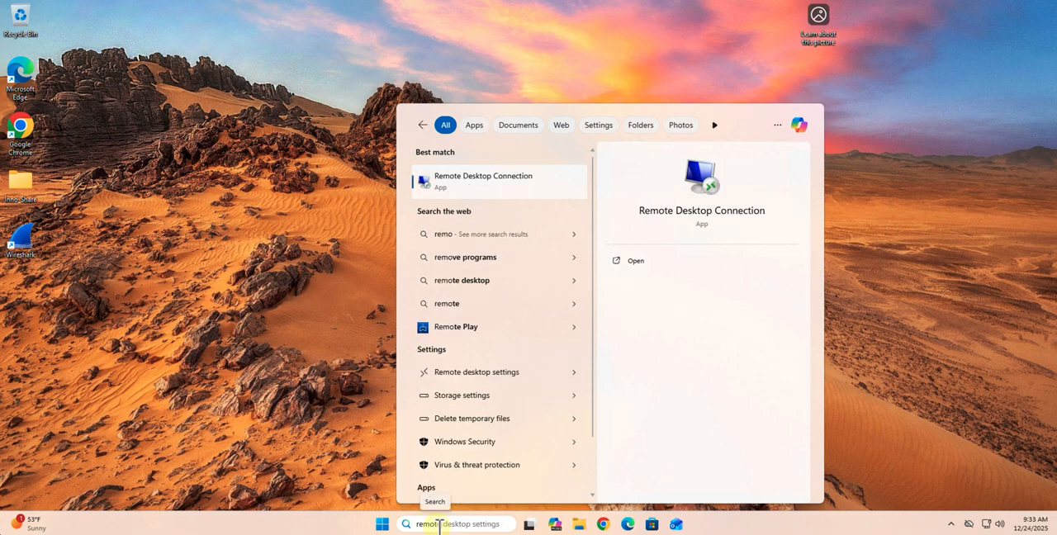
click(450, 374)
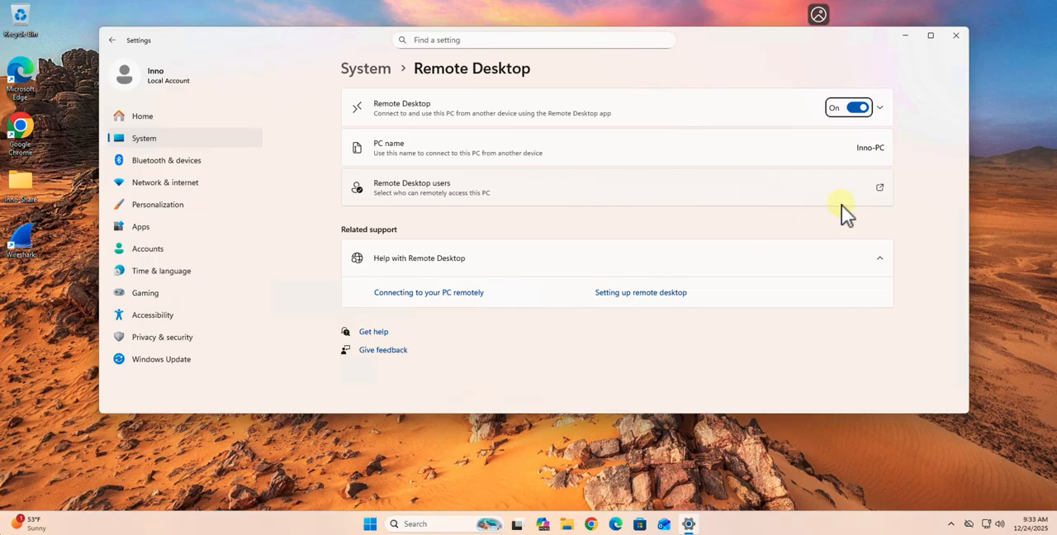
click(880, 188)
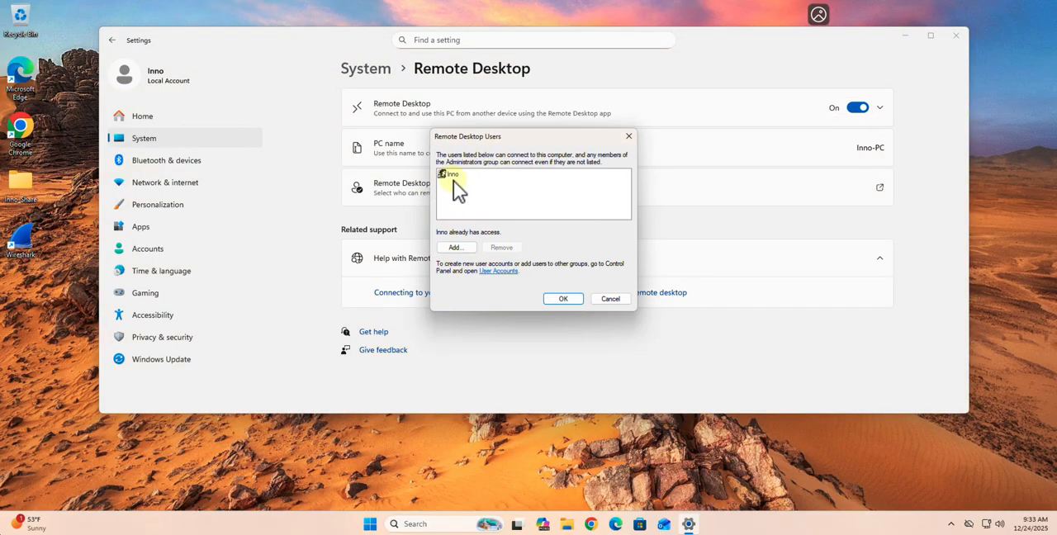
click(629, 136)
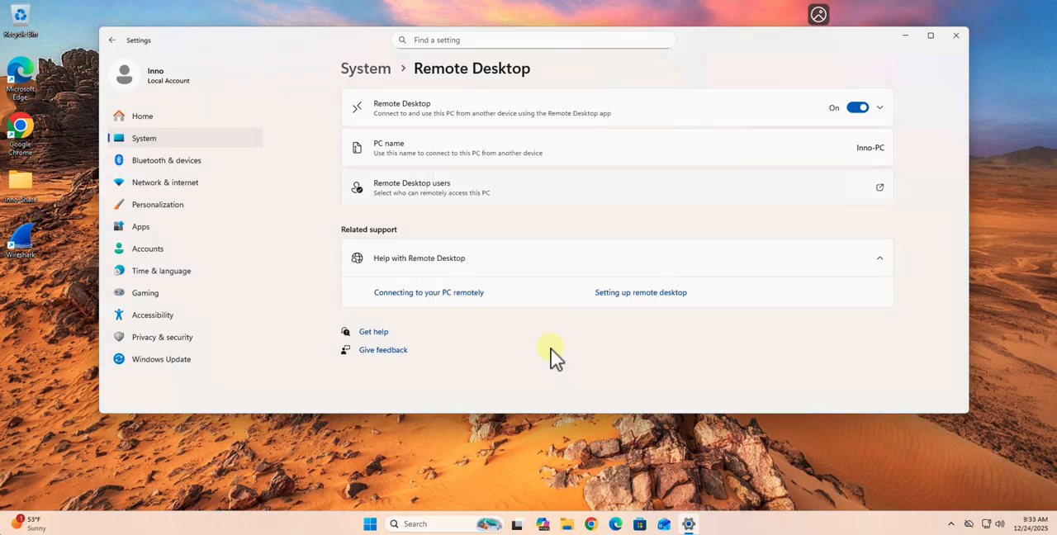
Search Windows for Computer Management and open it
click(420, 523)
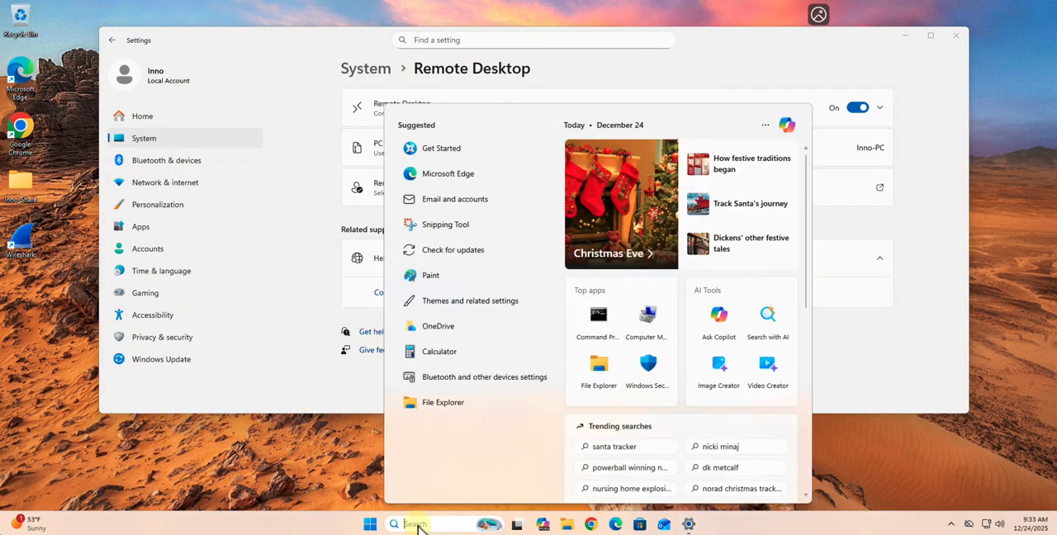
text(co)
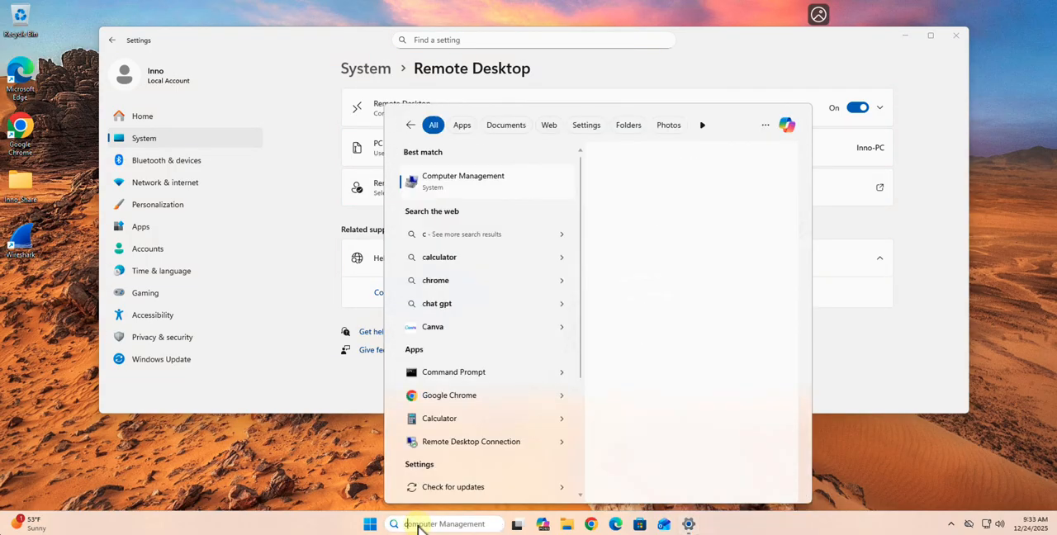
text(mp)
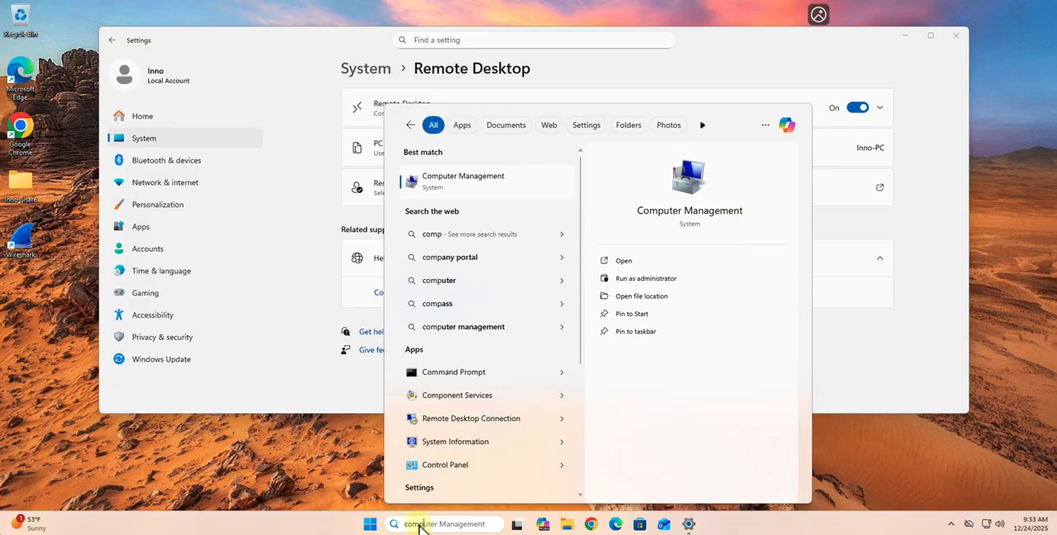
click(443, 183)
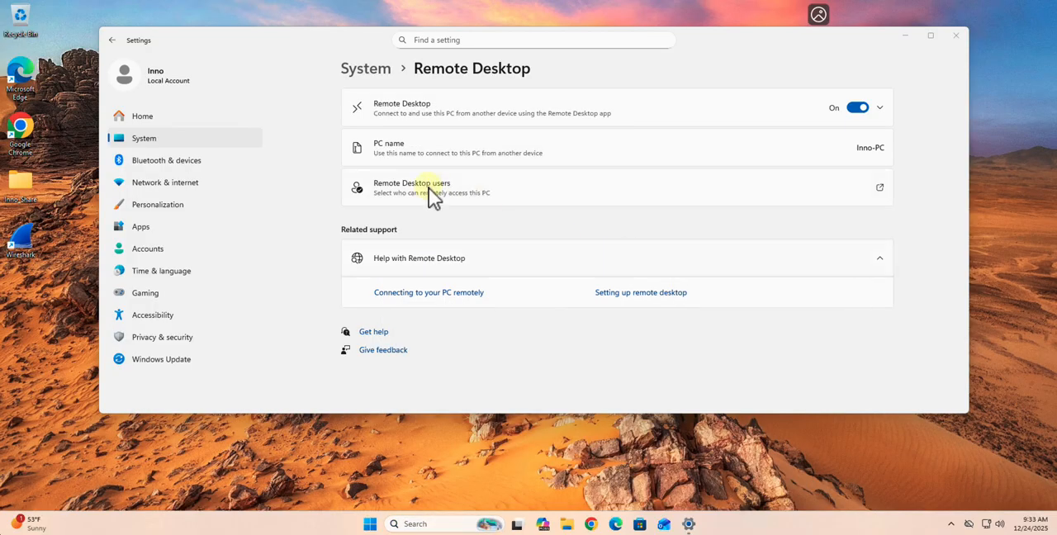
Open the Users folder under Local Users and Groups and start creating a new user
click(28, 108)
click(28, 108)
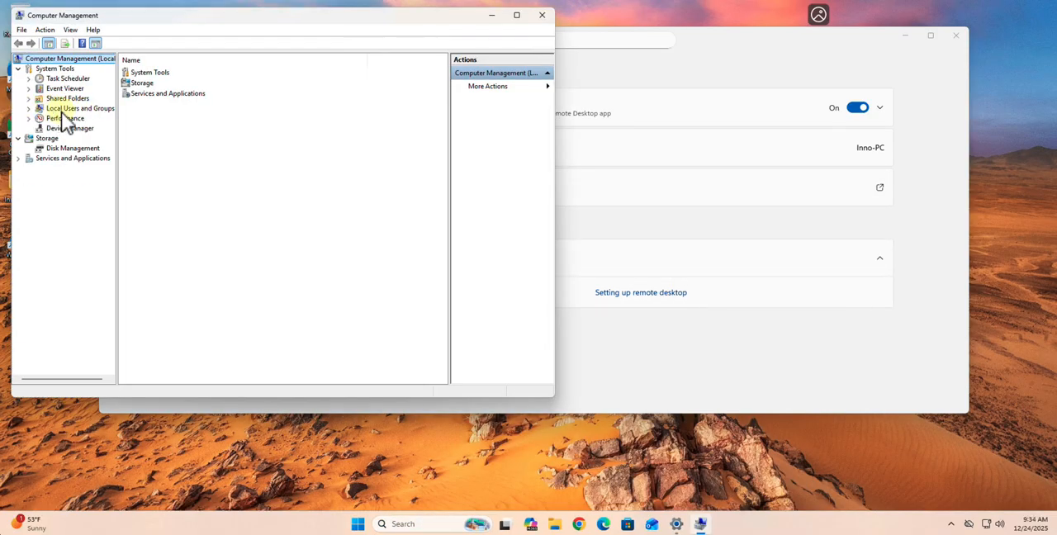
click(28, 108)
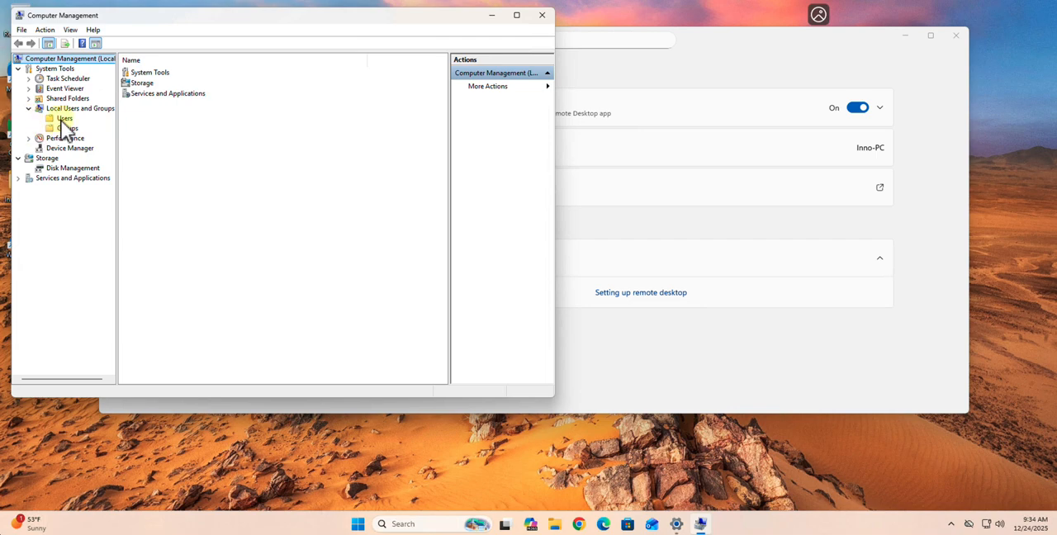
click(65, 118)
right_click(161, 156)
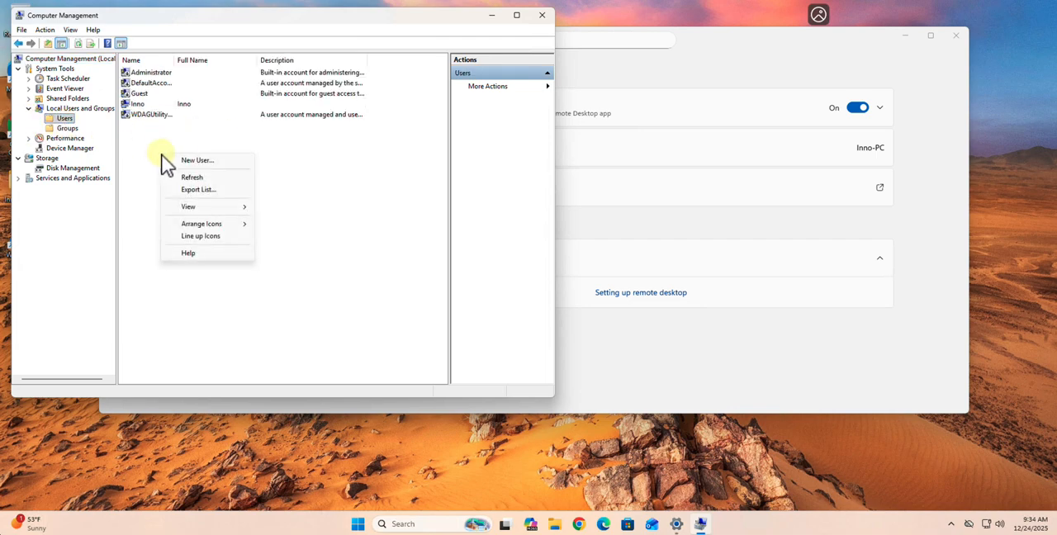
click(209, 162)
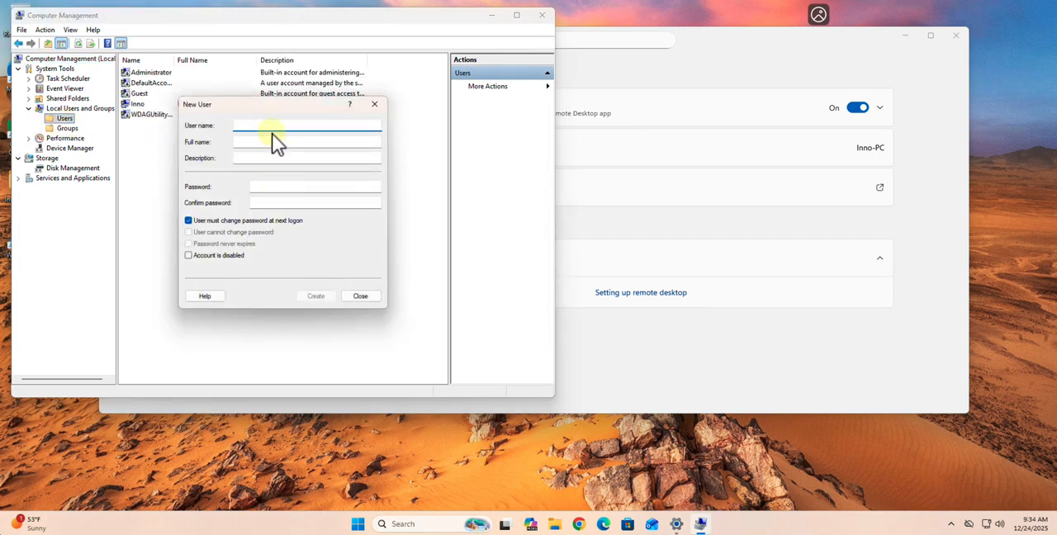
Create the user with a user name, a confirmed password and Password never expires, without forcing a password change, and close Computer Management
text(i)
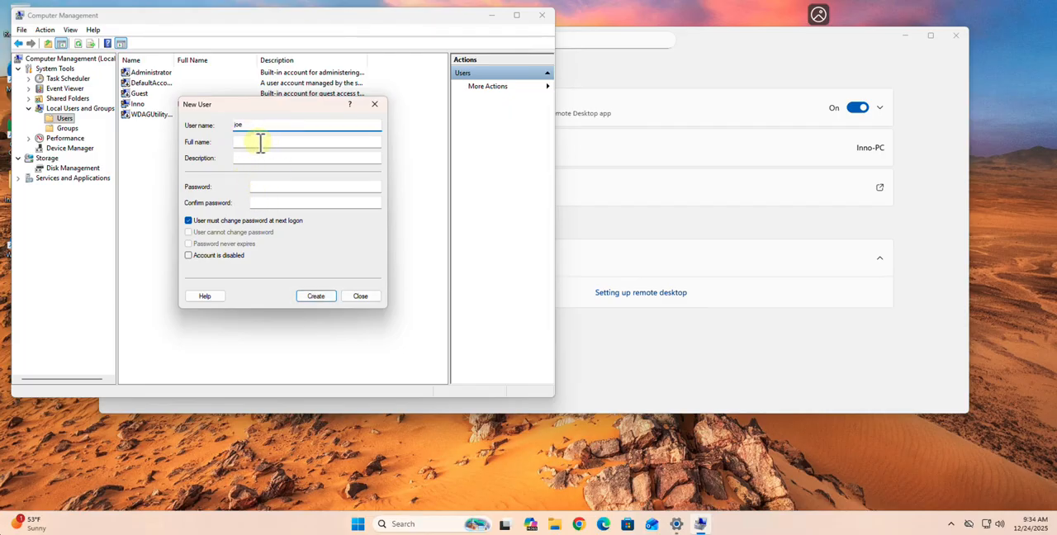
click(264, 189)
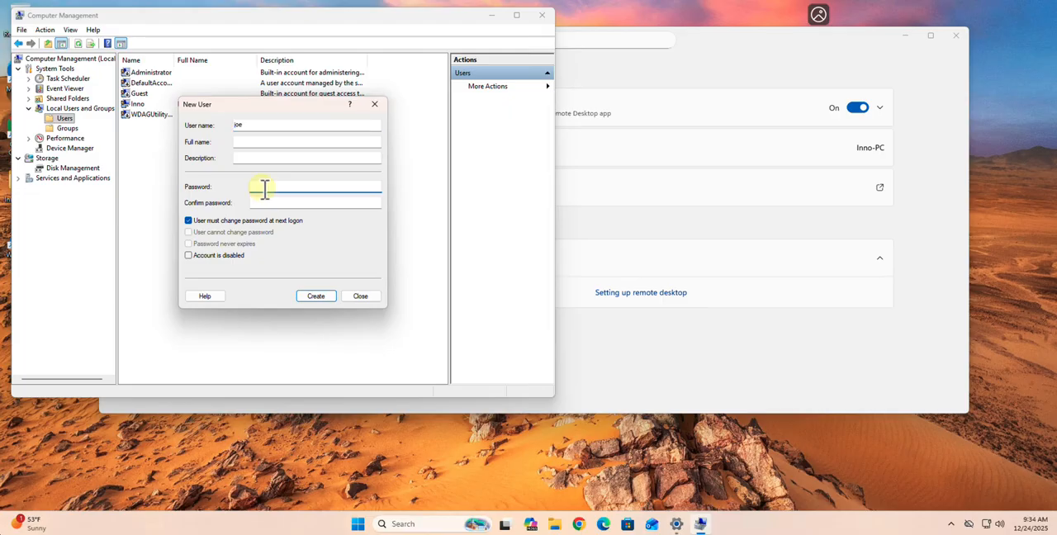
click(266, 203)
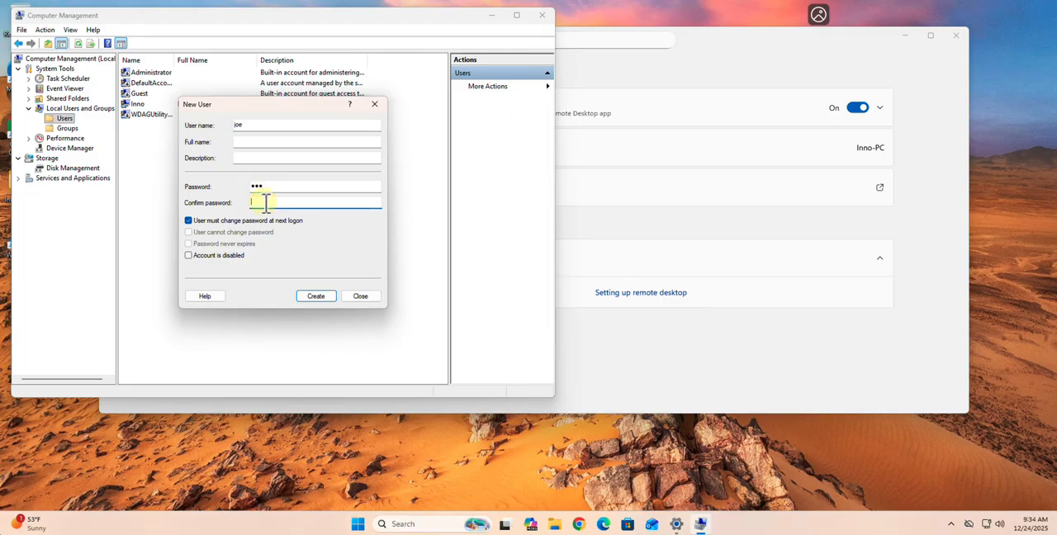
click(189, 221)
click(188, 245)
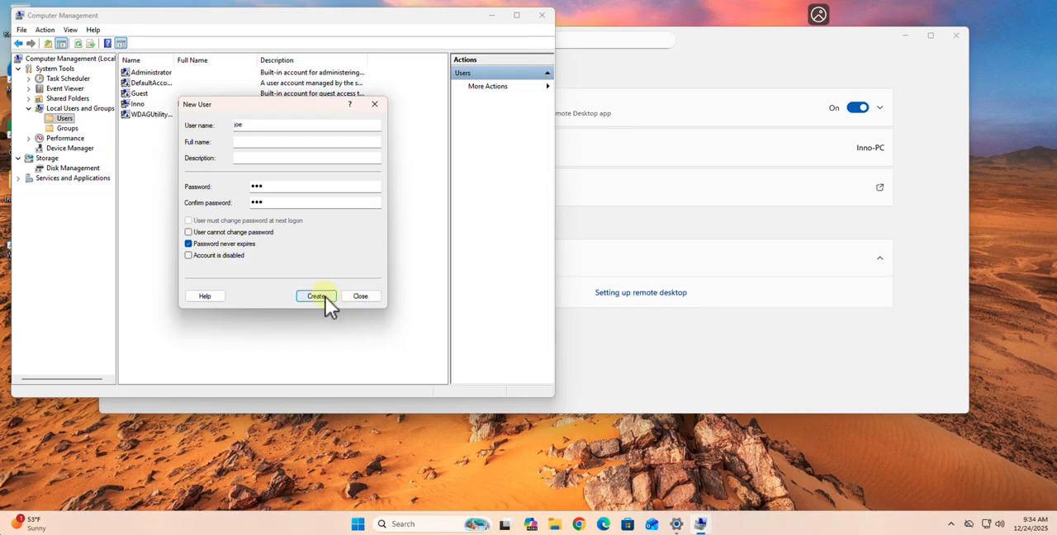
click(323, 296)
click(360, 296)
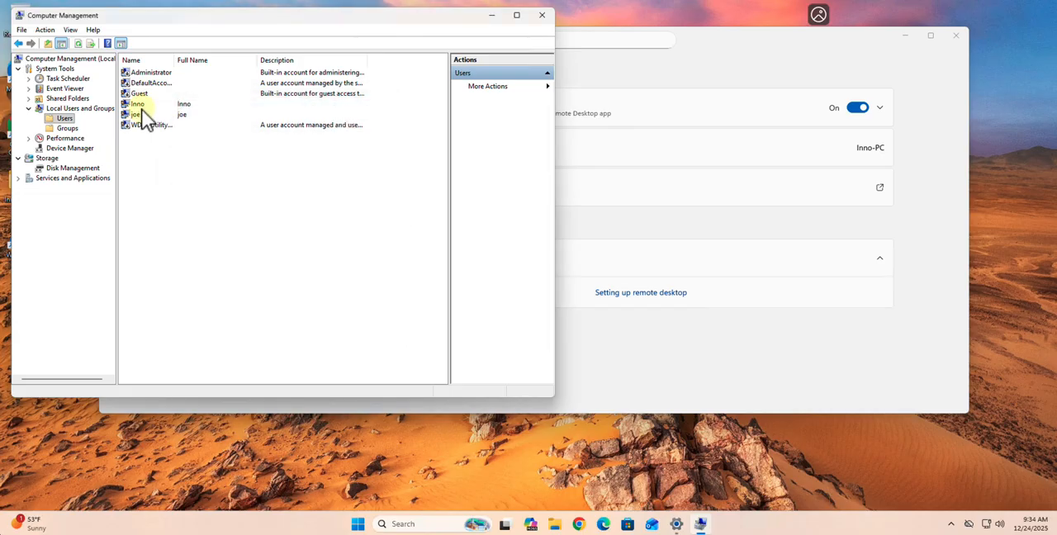
click(541, 16)
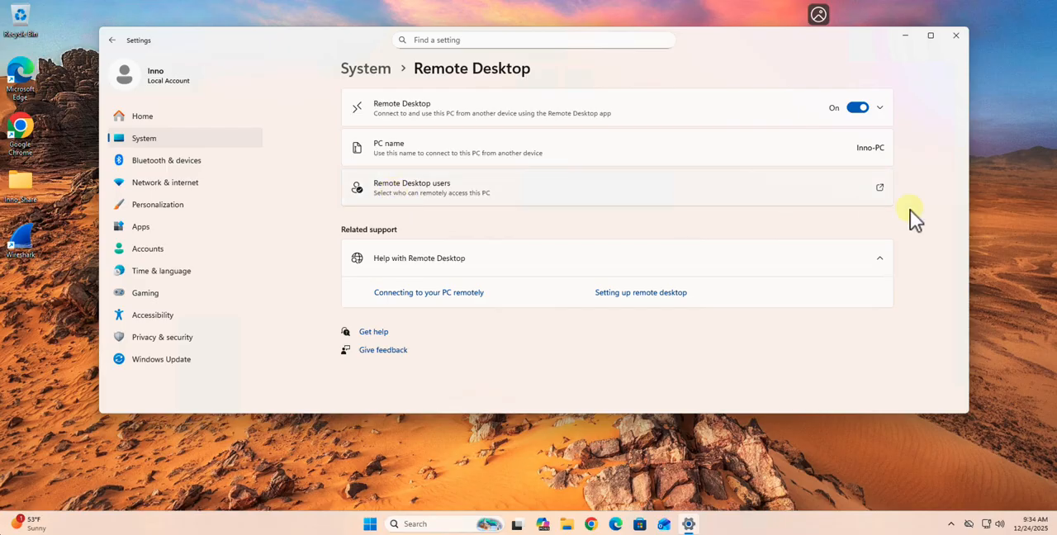
Add the newly created local user to the Remote Desktop users, checking the name before confirming
click(877, 192)
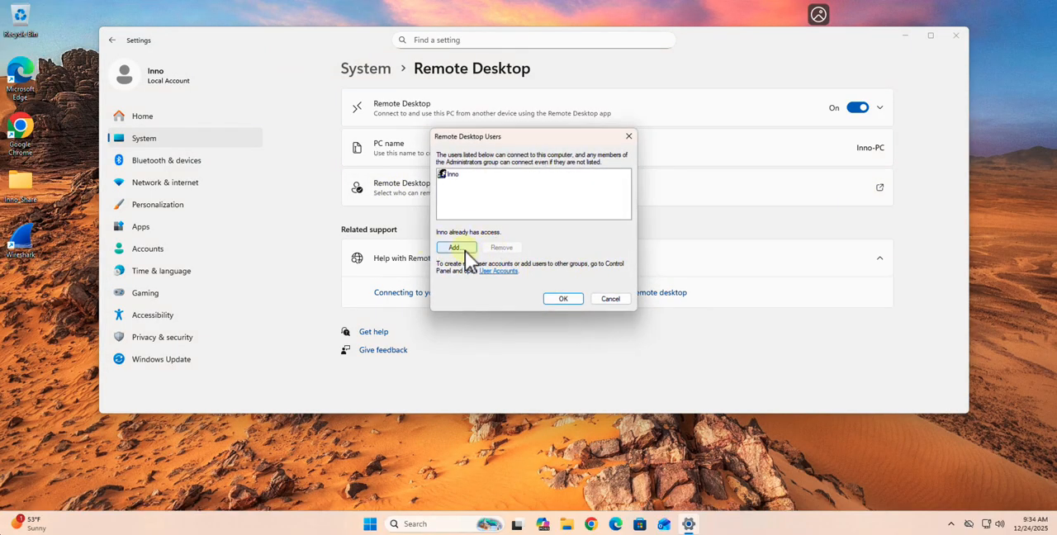
click(465, 250)
text(jo)
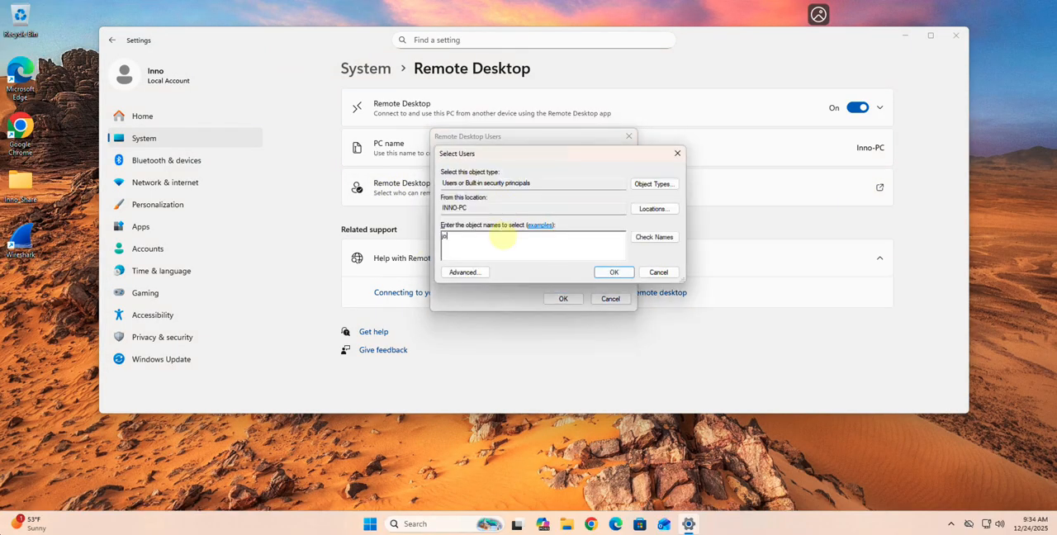
text(e)
click(657, 239)
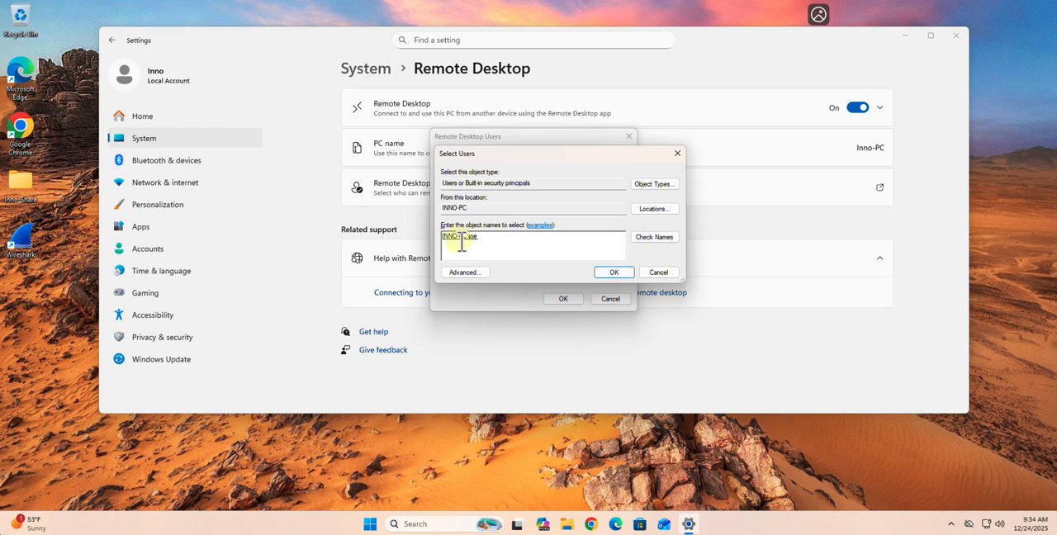
click(614, 274)
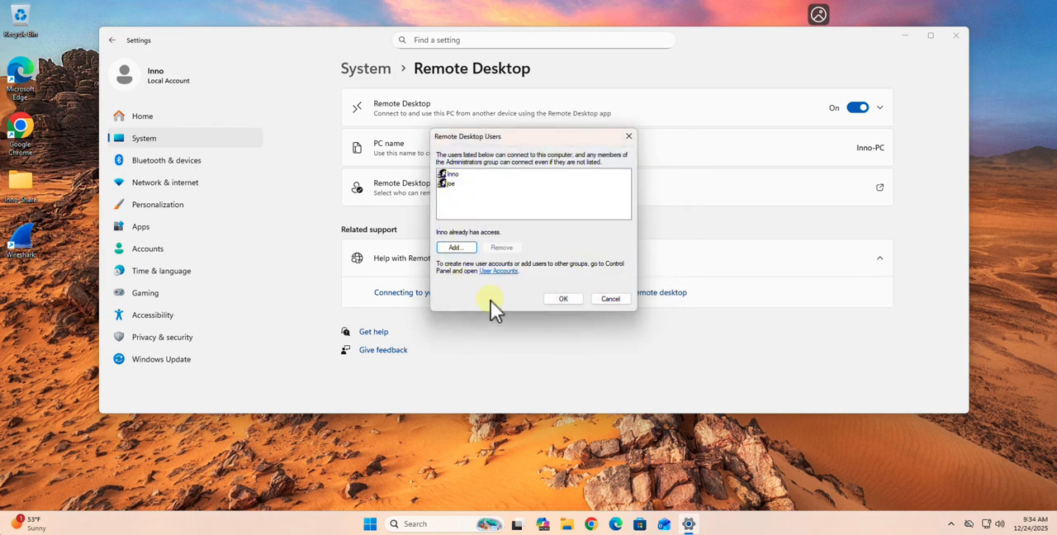
click(561, 299)
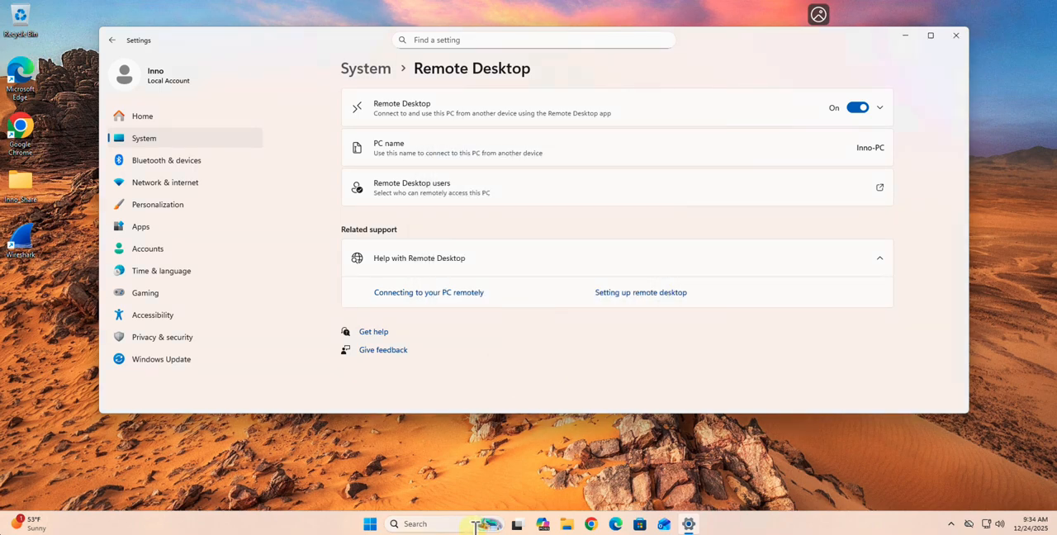
Open Command Prompt and run ipconfig to look up the Windows machine's IPv4 address
click(442, 523)
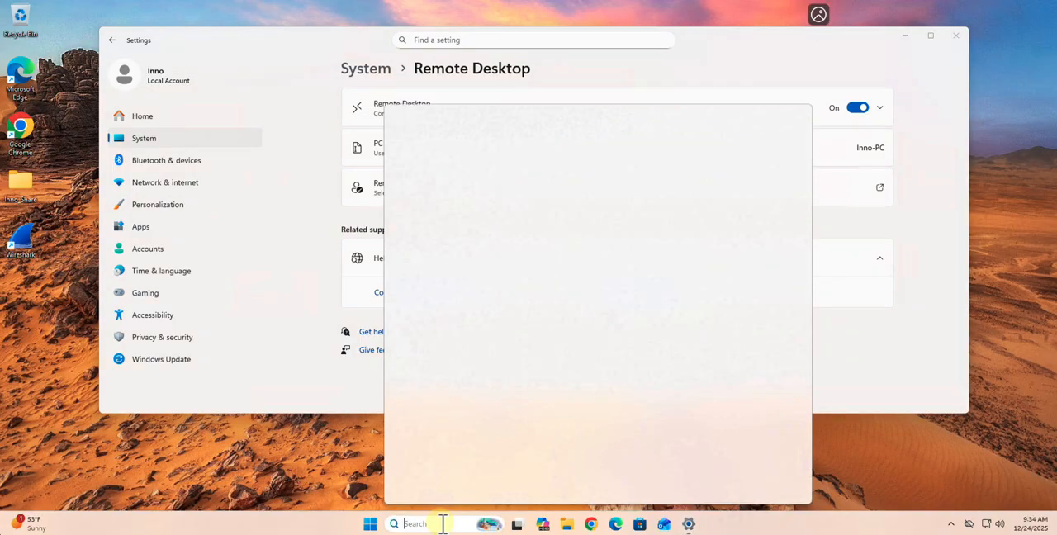
text(cmd)
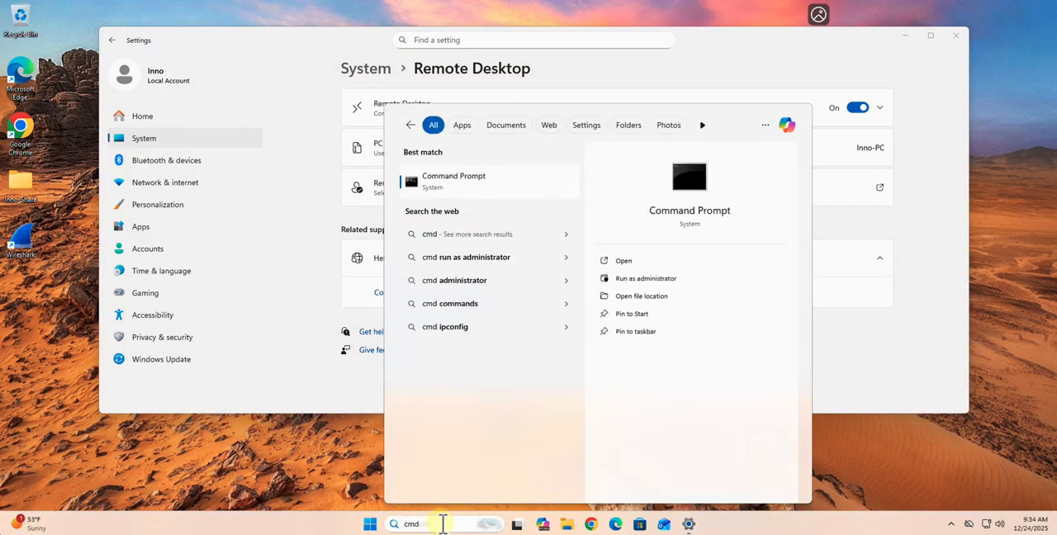
key(Return)
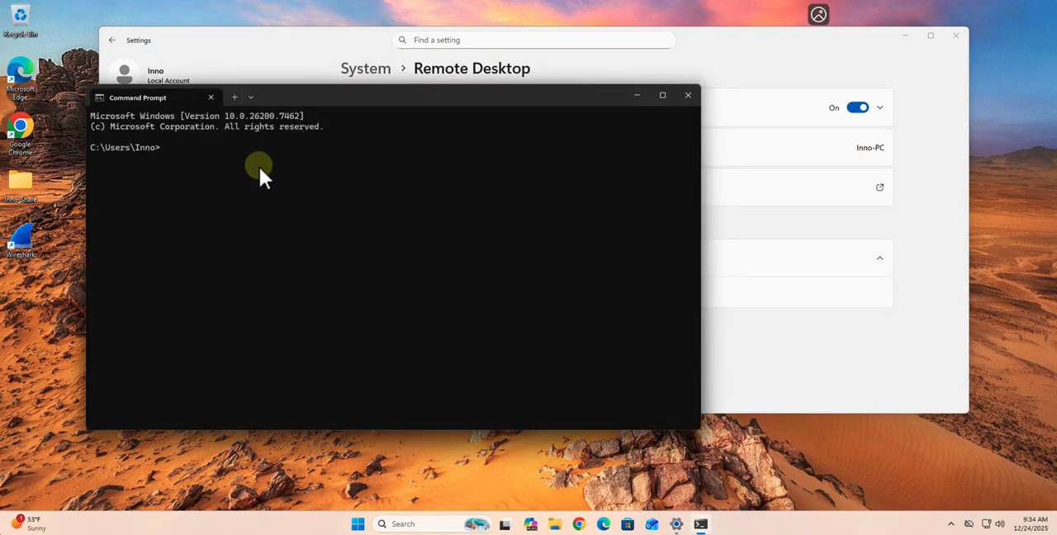
text(ipconfig)
key(Return)
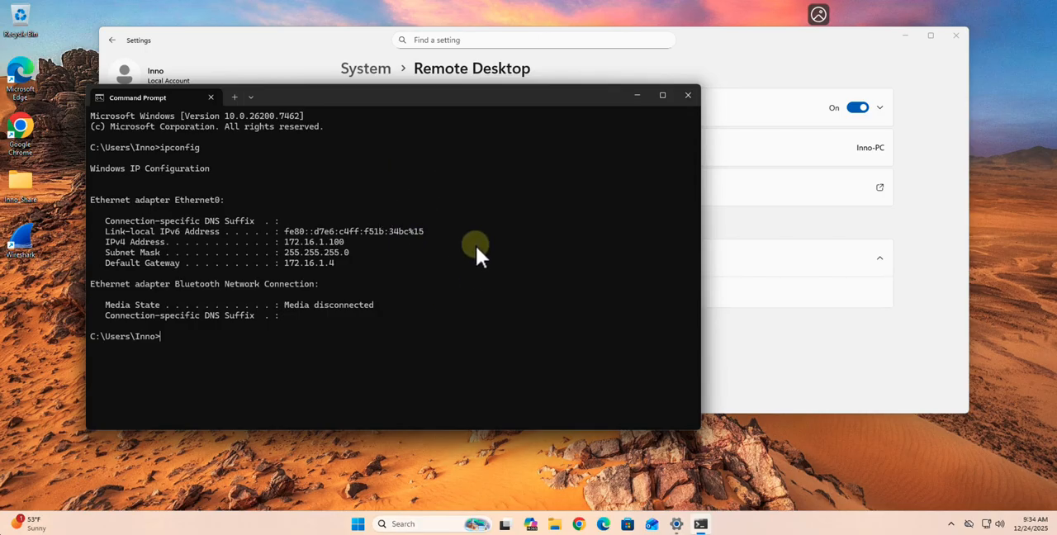
Switch to the Kali Linux 2025 virtual machine and name the Remmina connection profile "test connect"
mouse_move(570, 9)
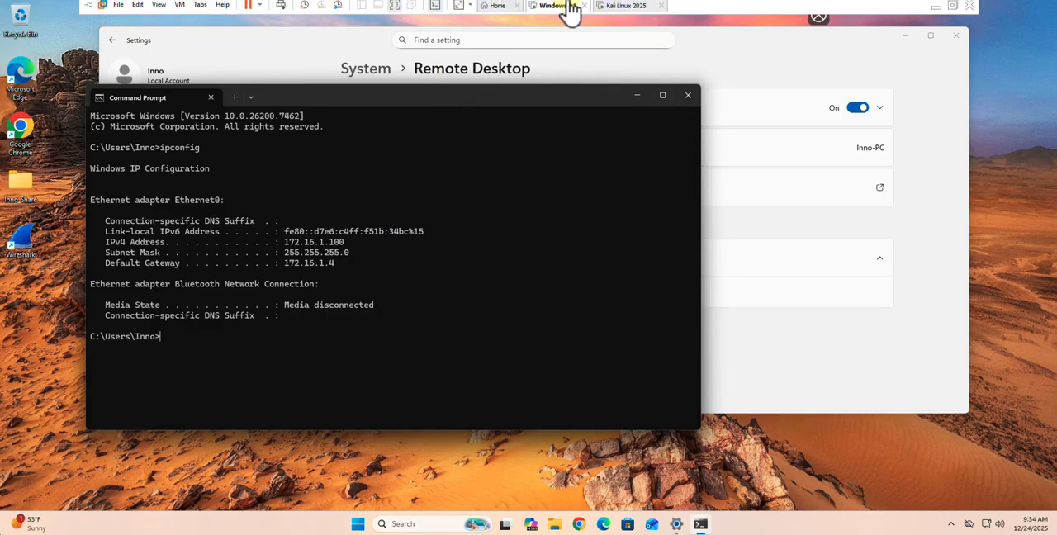
click(611, 6)
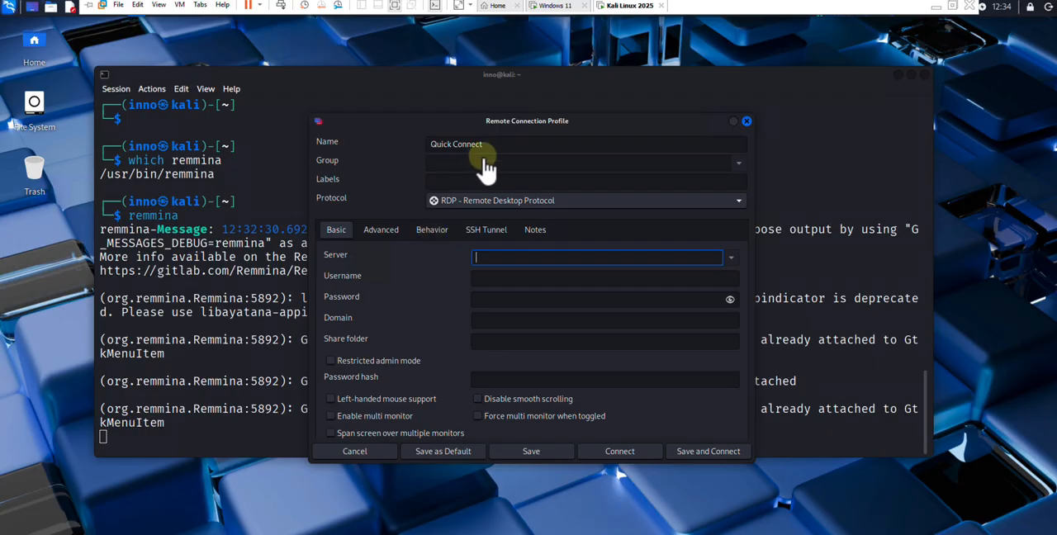
drag(500, 141, 385, 144)
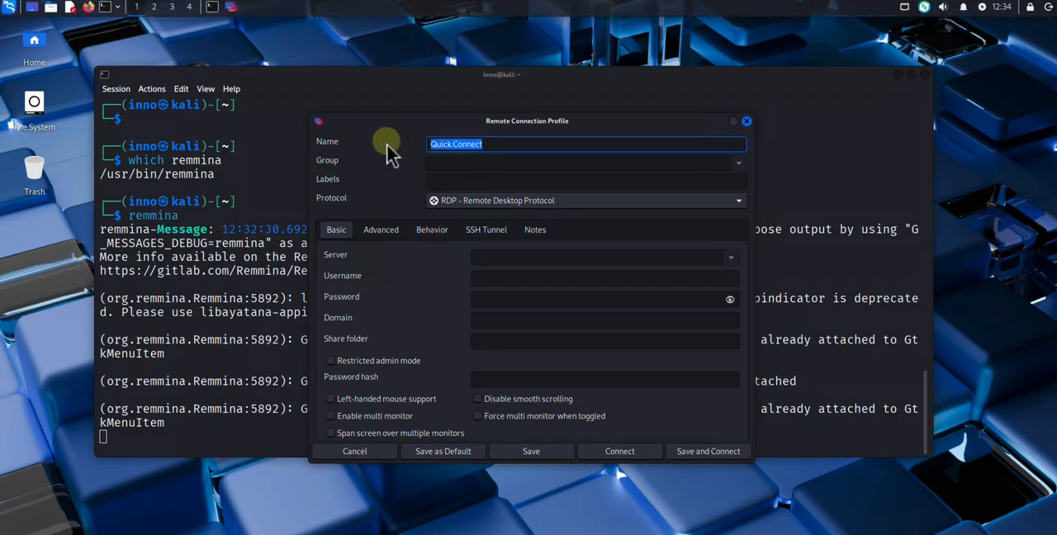
text(test connect)
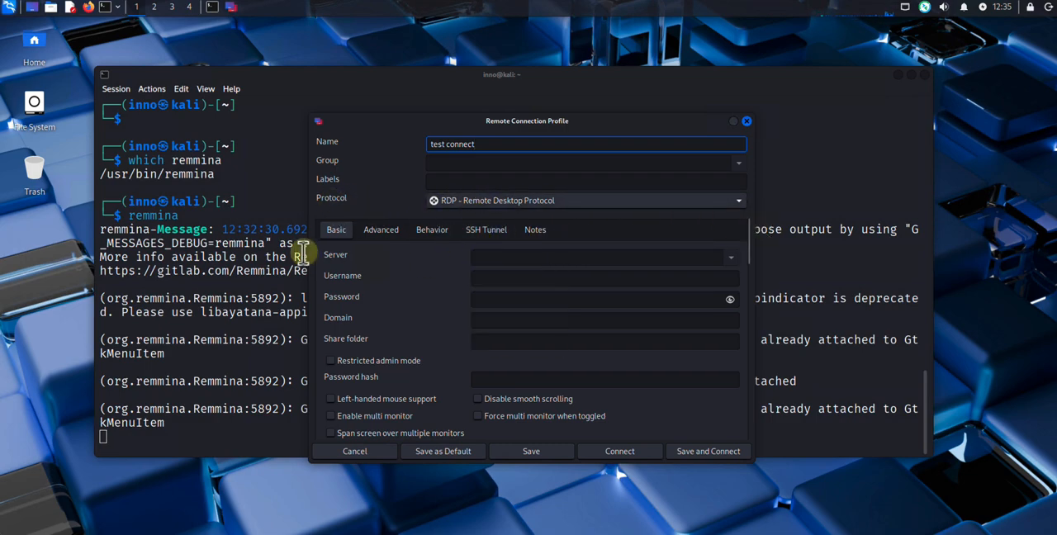
Set the profile's server to 172.16.1.100, enter the new account's username and password, fill in the domain, and save the profile
click(496, 255)
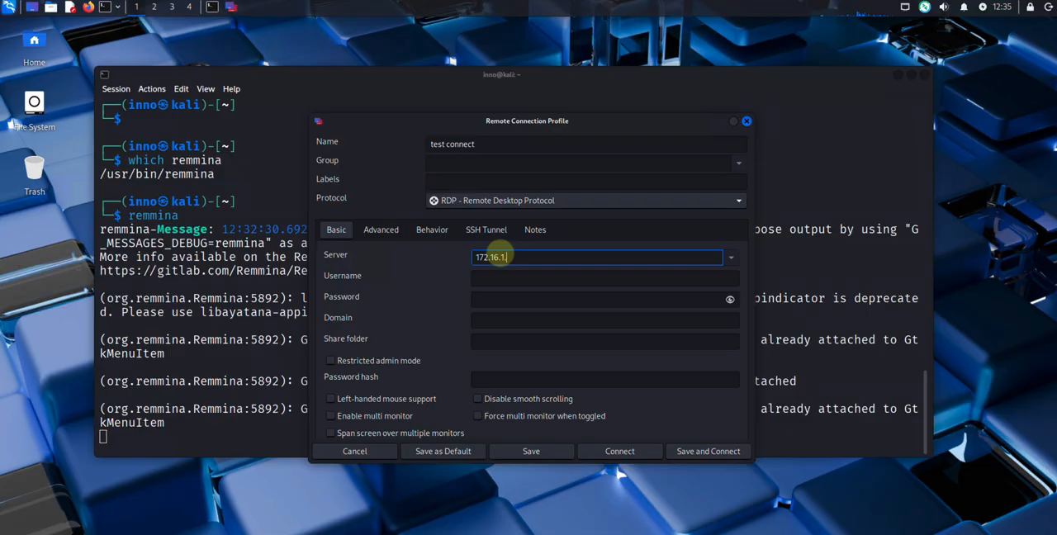
click(501, 276)
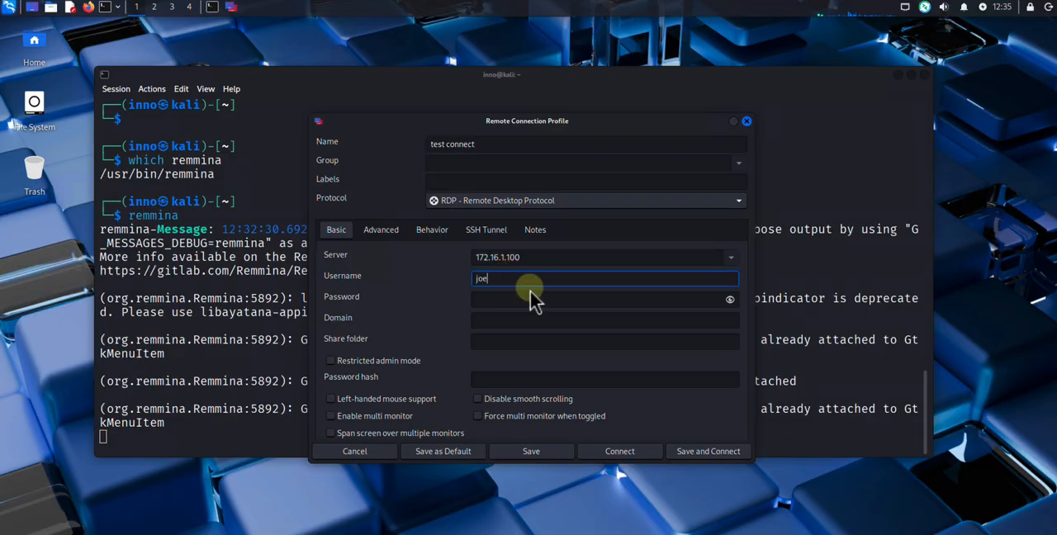
click(527, 295)
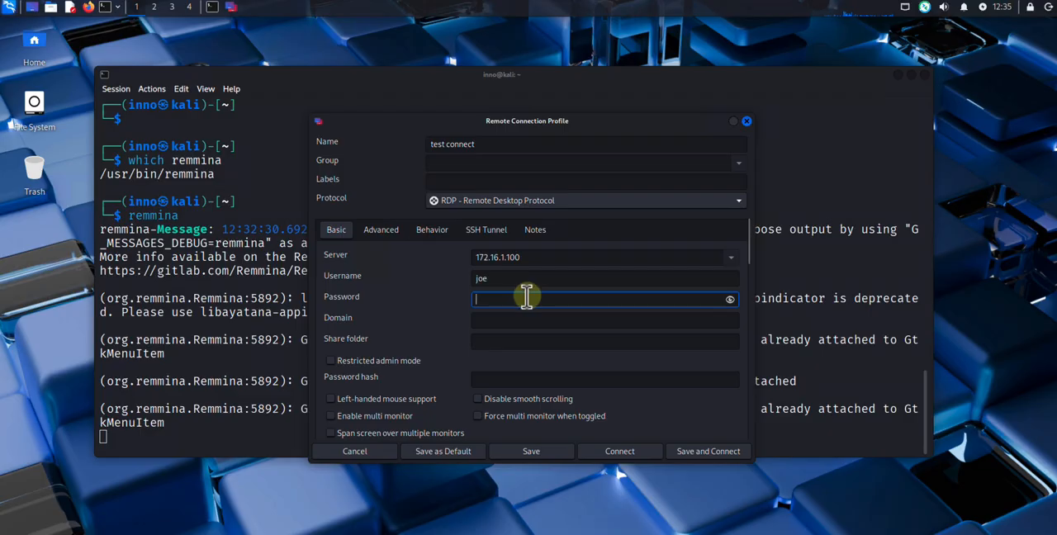
click(515, 318)
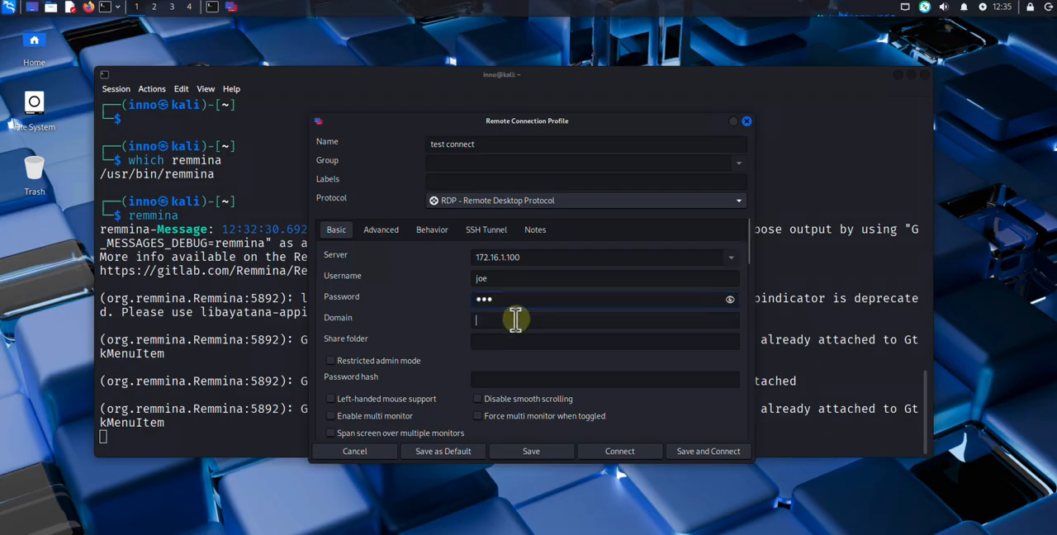
text(123)
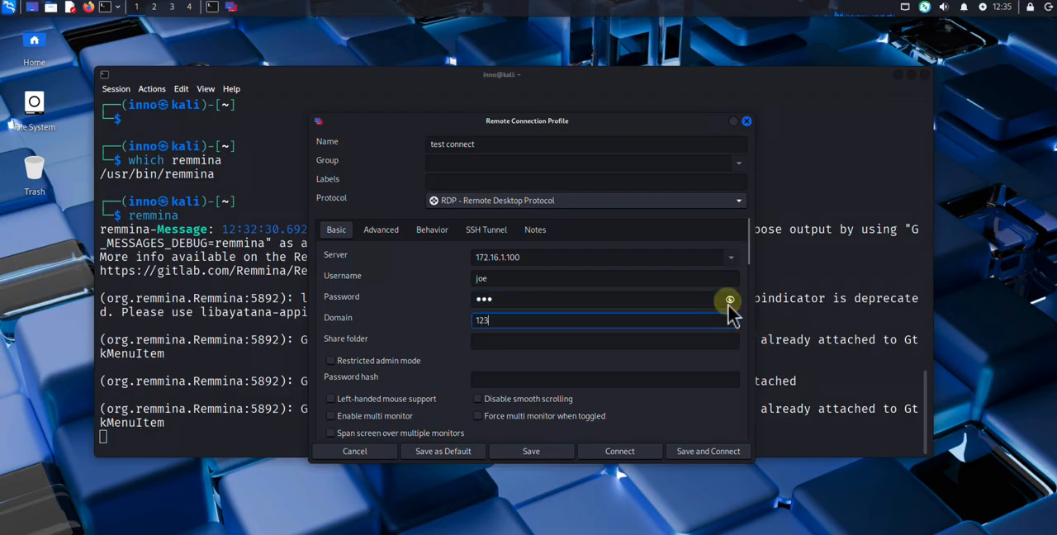
click(494, 345)
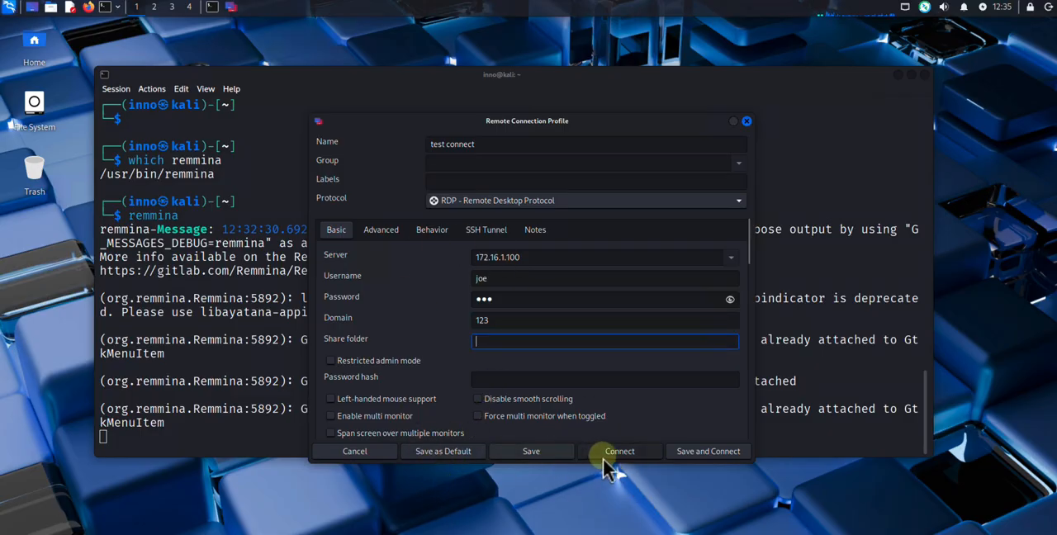
click(547, 455)
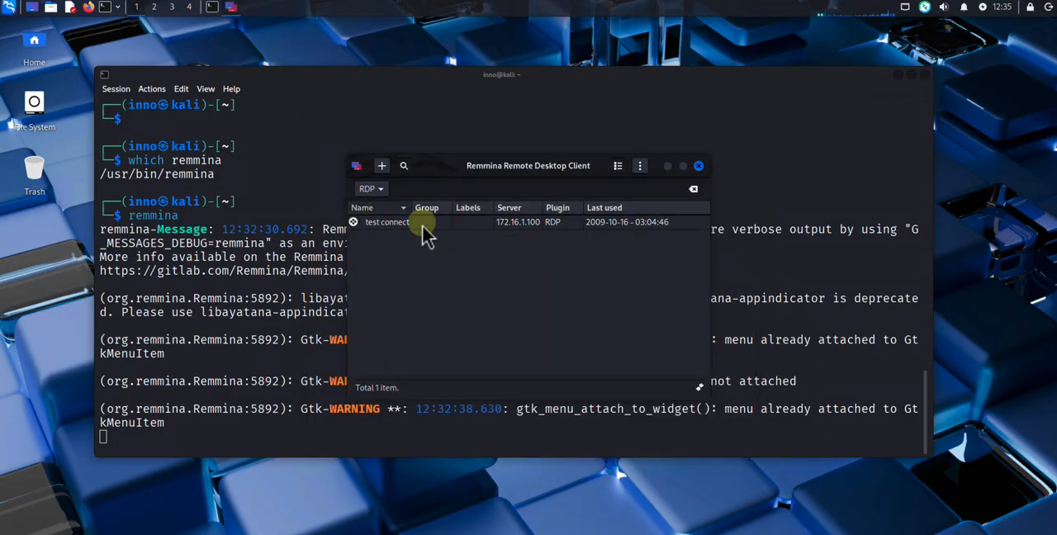
Connect with the "test connect" profile, accept the certificate, and agree to sign in despite the other signed-in user
click(374, 225)
double_click(374, 224)
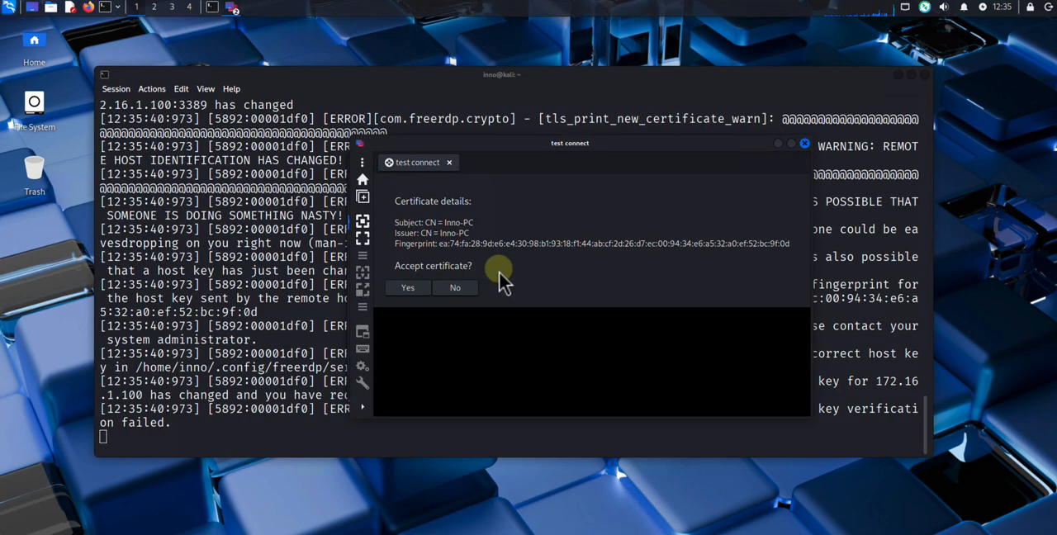
click(411, 288)
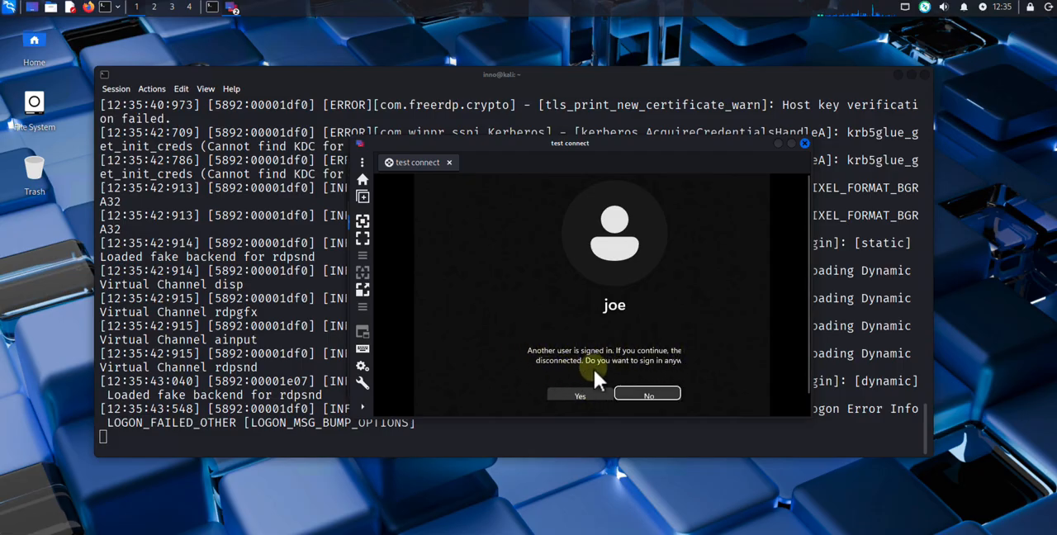
click(585, 394)
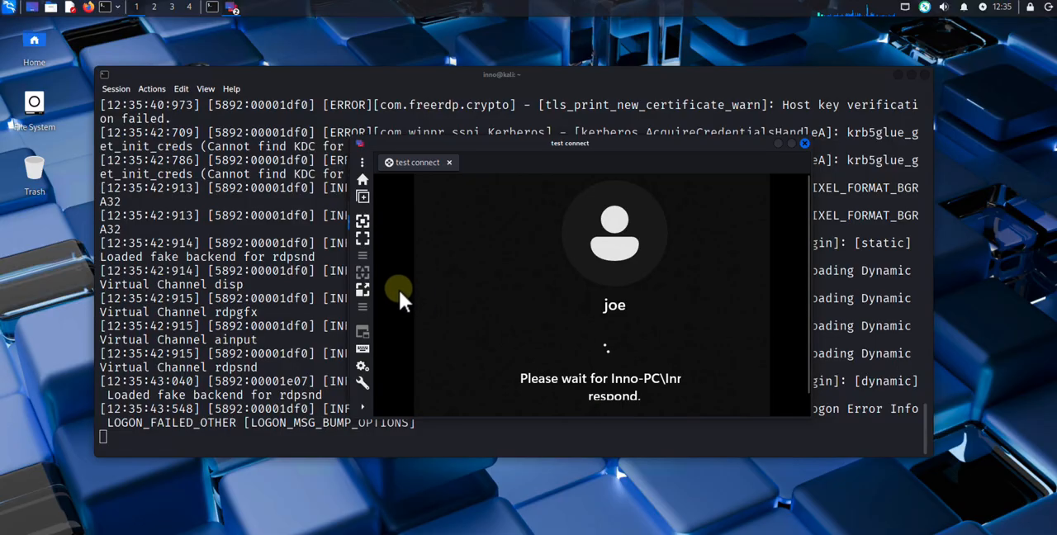
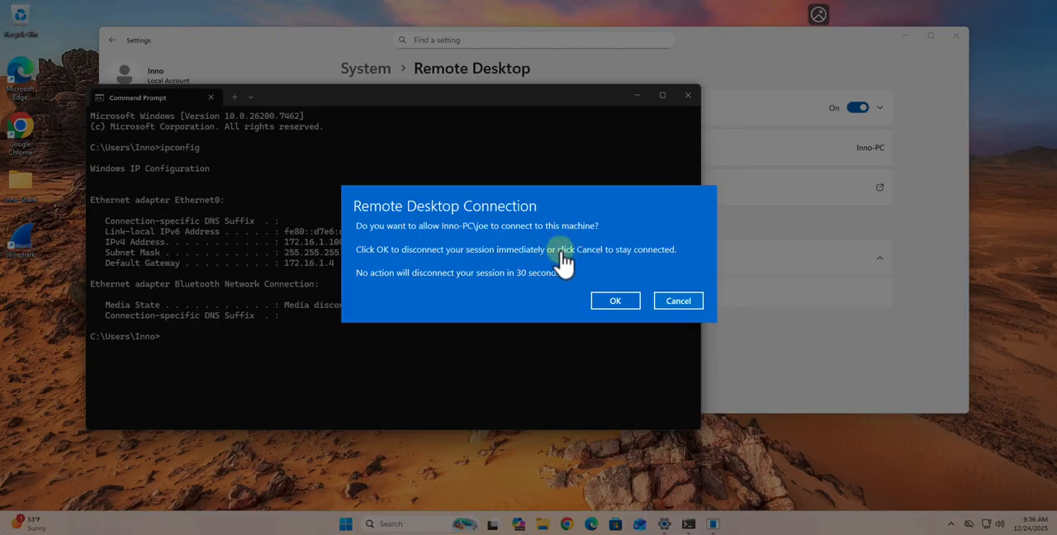
Allow the new user's remote connection on the Windows machine and switch back to the Kali Linux virtual machine
click(611, 301)
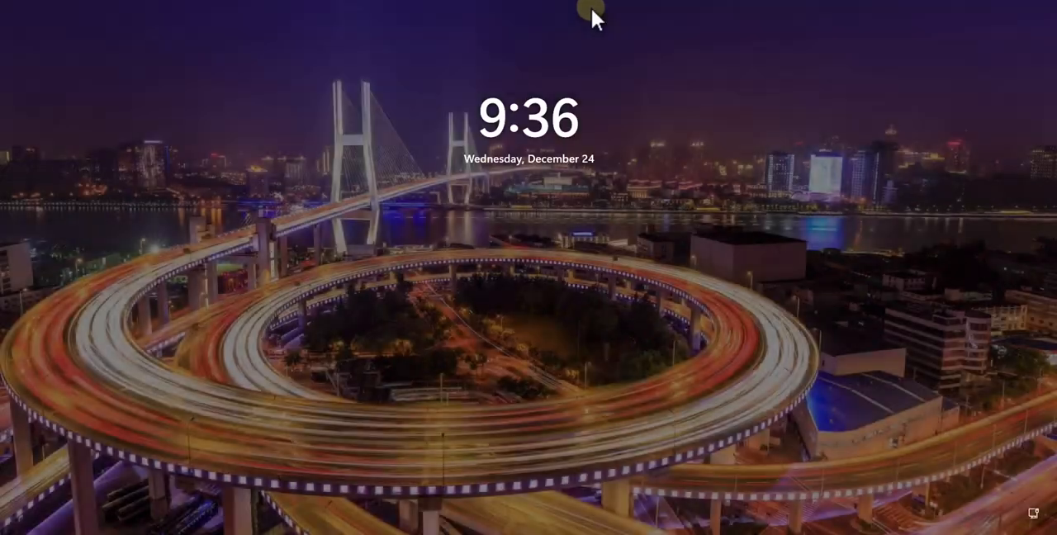
click(606, 5)
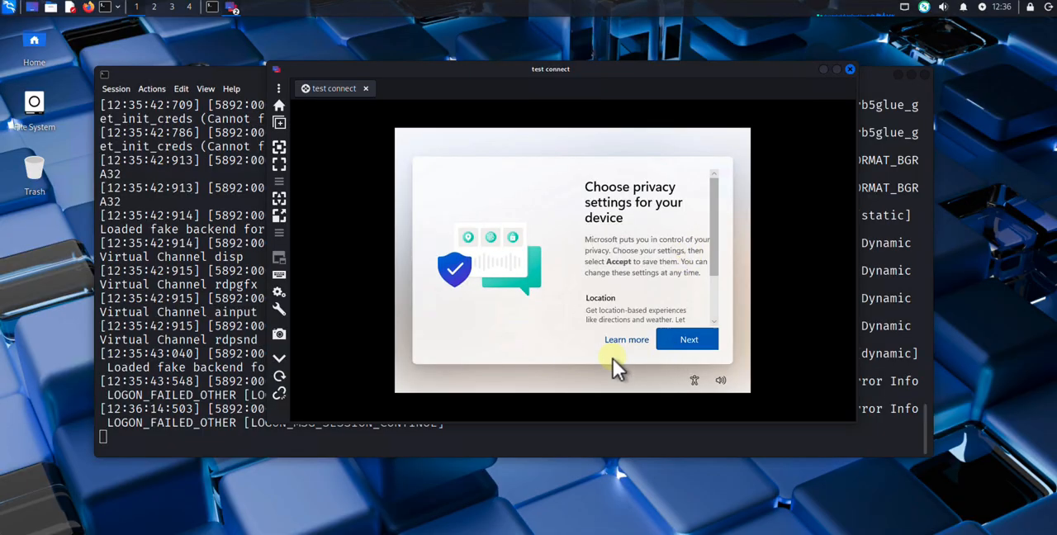
Go through the Windows privacy settings in the remote session and accept them with the default choices
drag(713, 262, 710, 325)
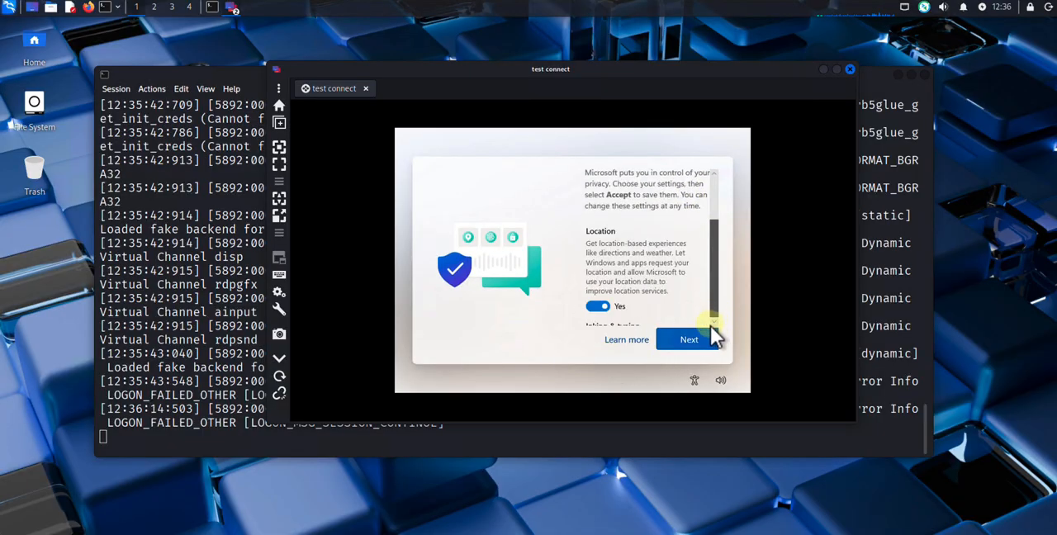
click(684, 339)
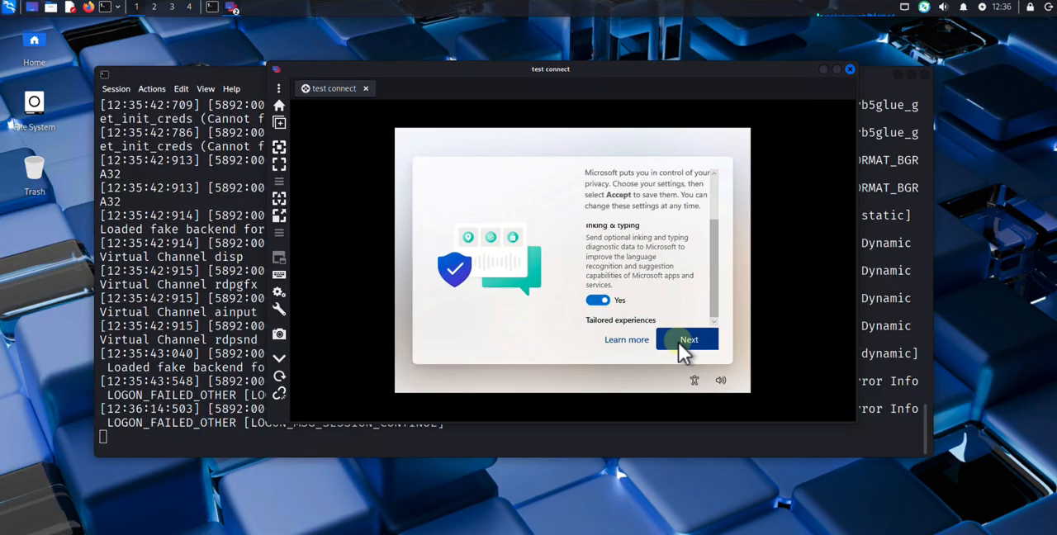
click(681, 341)
click(687, 343)
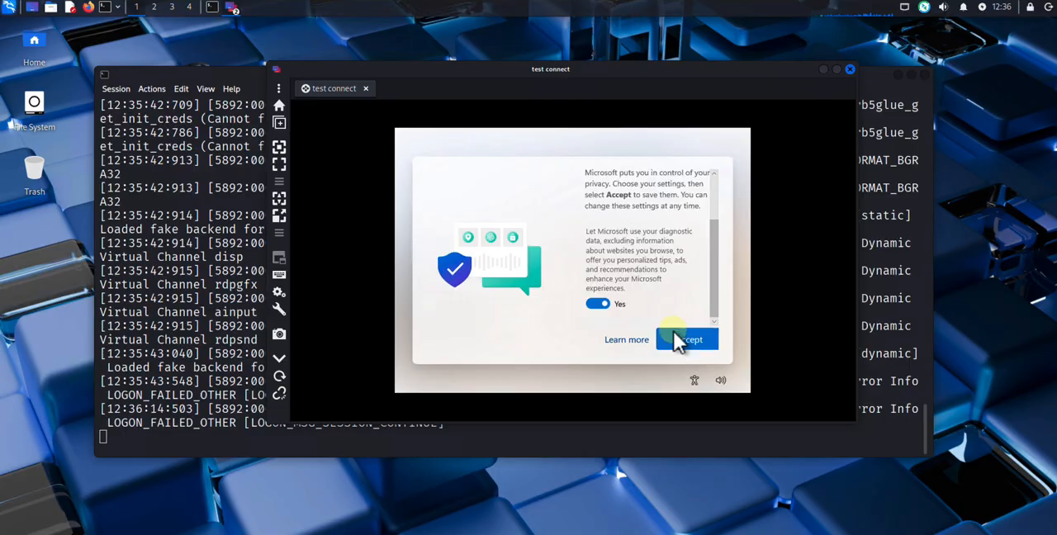
click(677, 337)
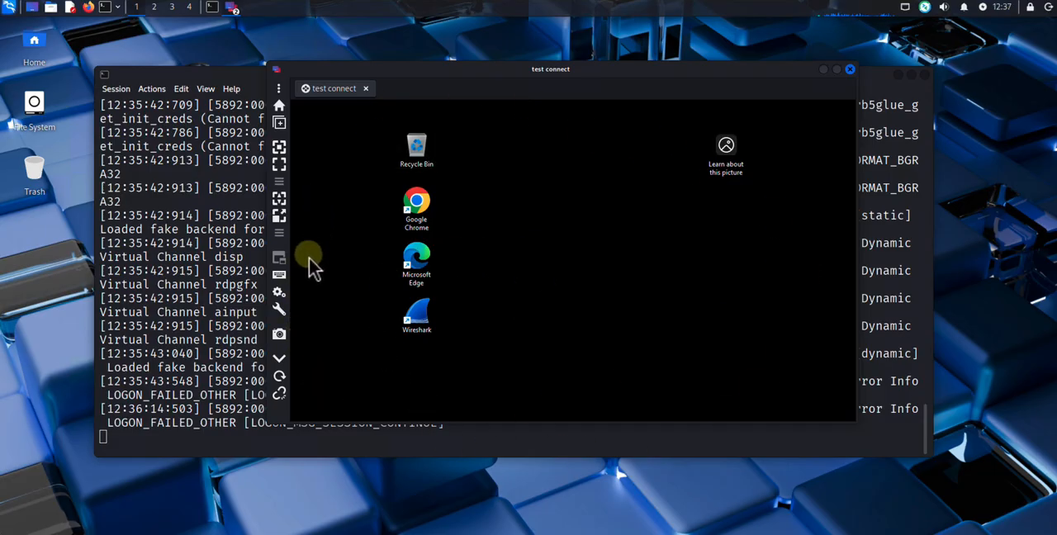
Turn on dynamic resolution for the "test connect" session so the remote desktop fits the Remmina window
click(280, 206)
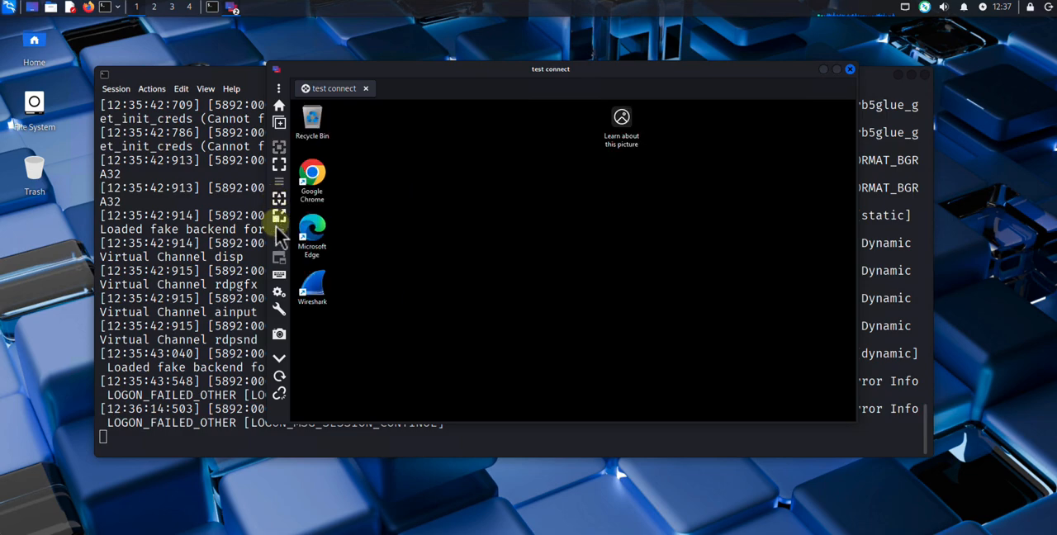